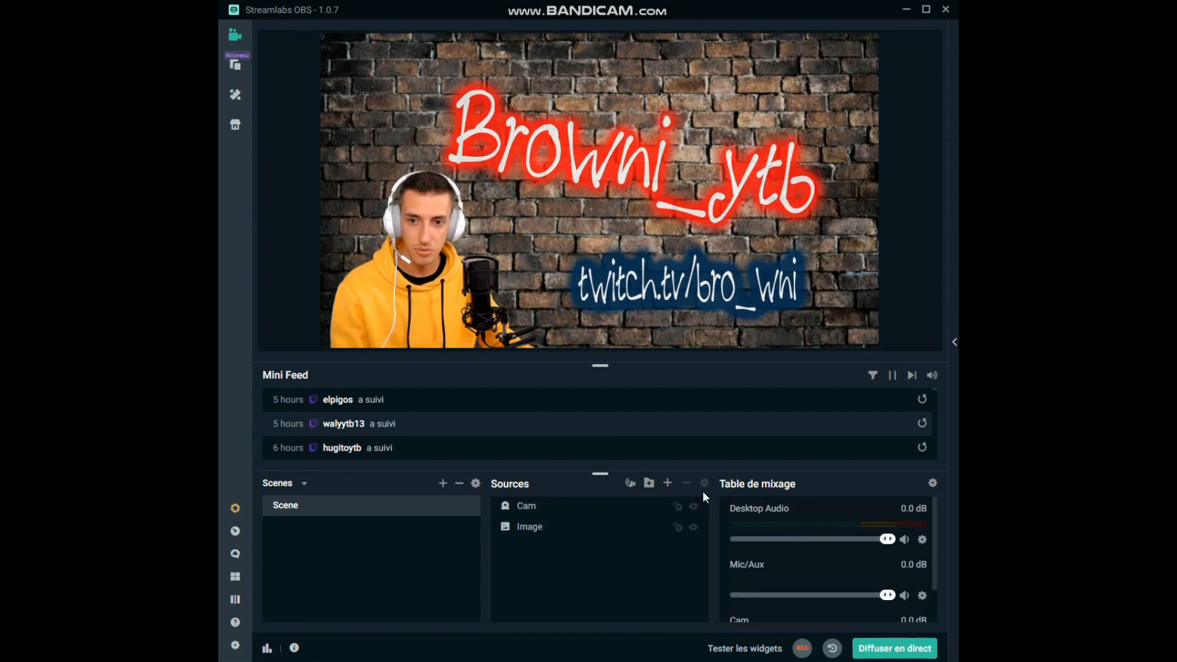
# - Delete the existing Cam and Image sources from the scene
pyautogui.click(544, 512)
pyautogui.press('Delete')
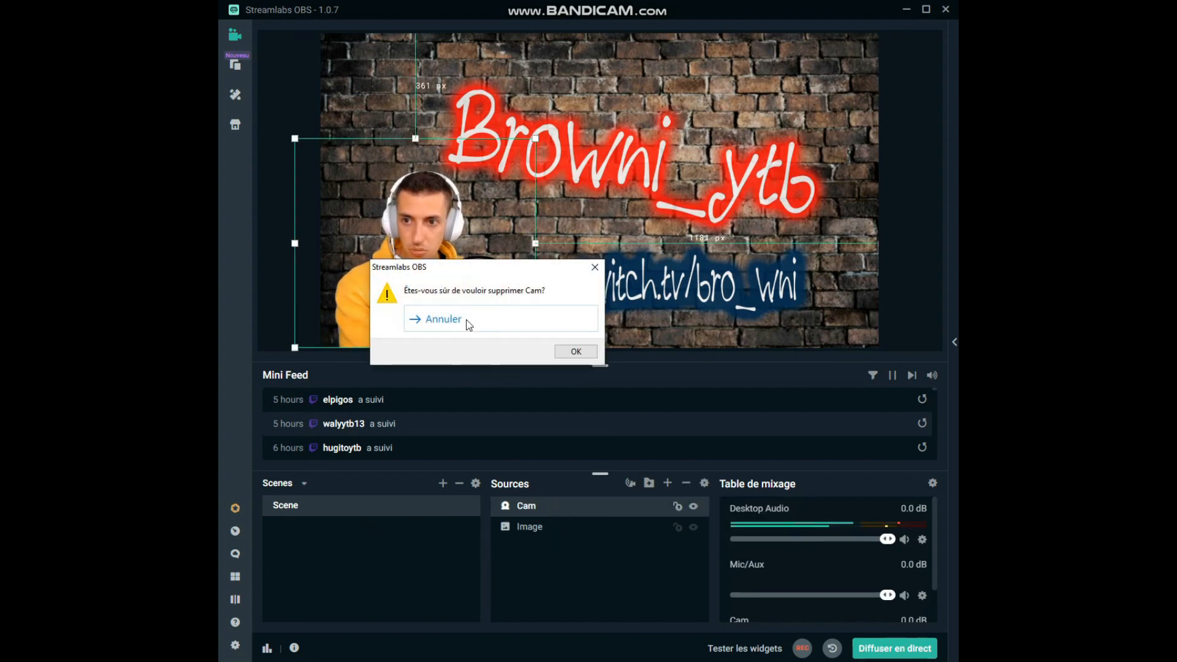
pyautogui.click(575, 350)
pyautogui.click(546, 509)
pyautogui.press('Delete')
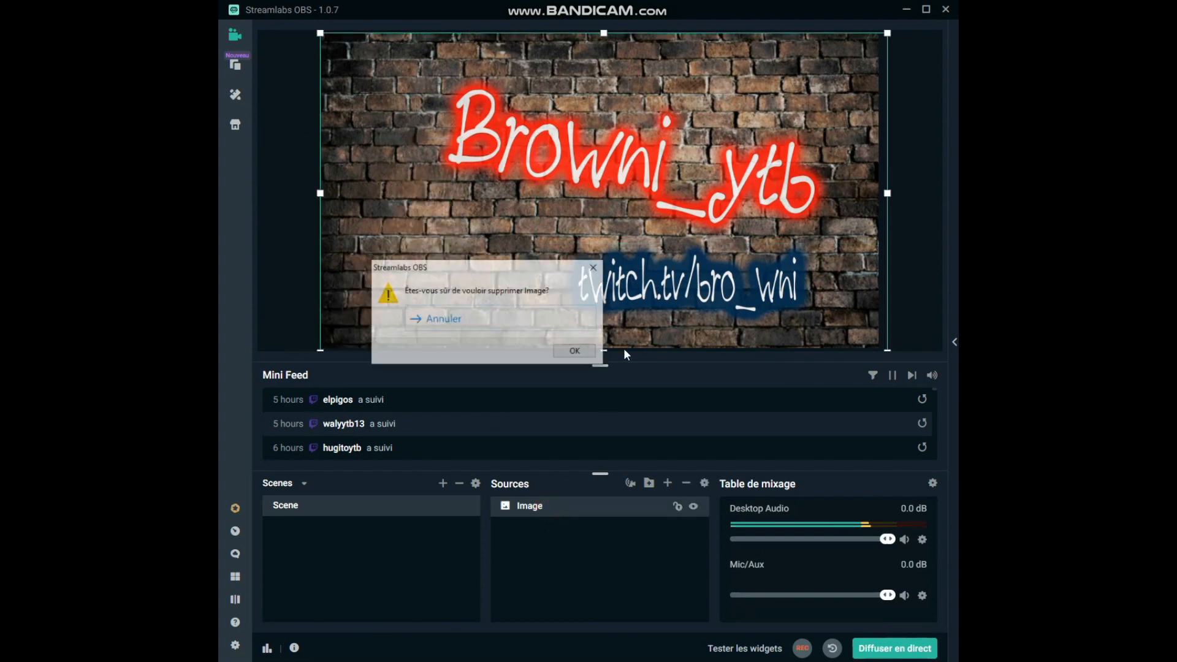
pyautogui.click(575, 351)
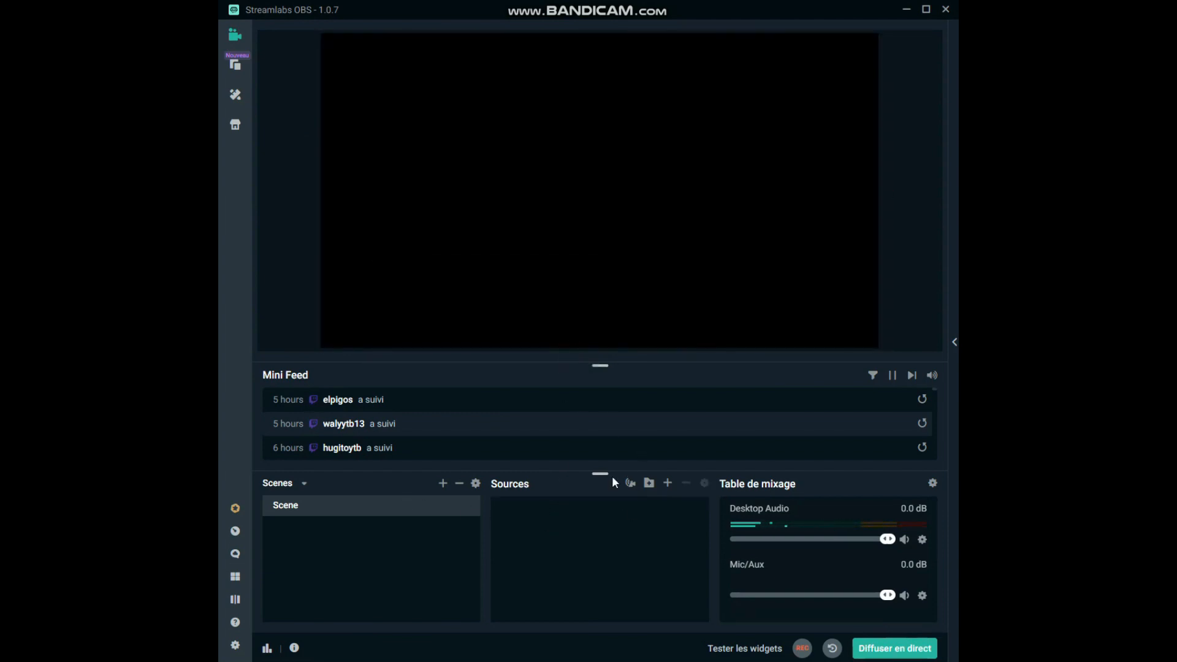
# - Add a video capture device (Dispositif de capture vidéo) as a new source named "Cam"
pyautogui.click(669, 484)
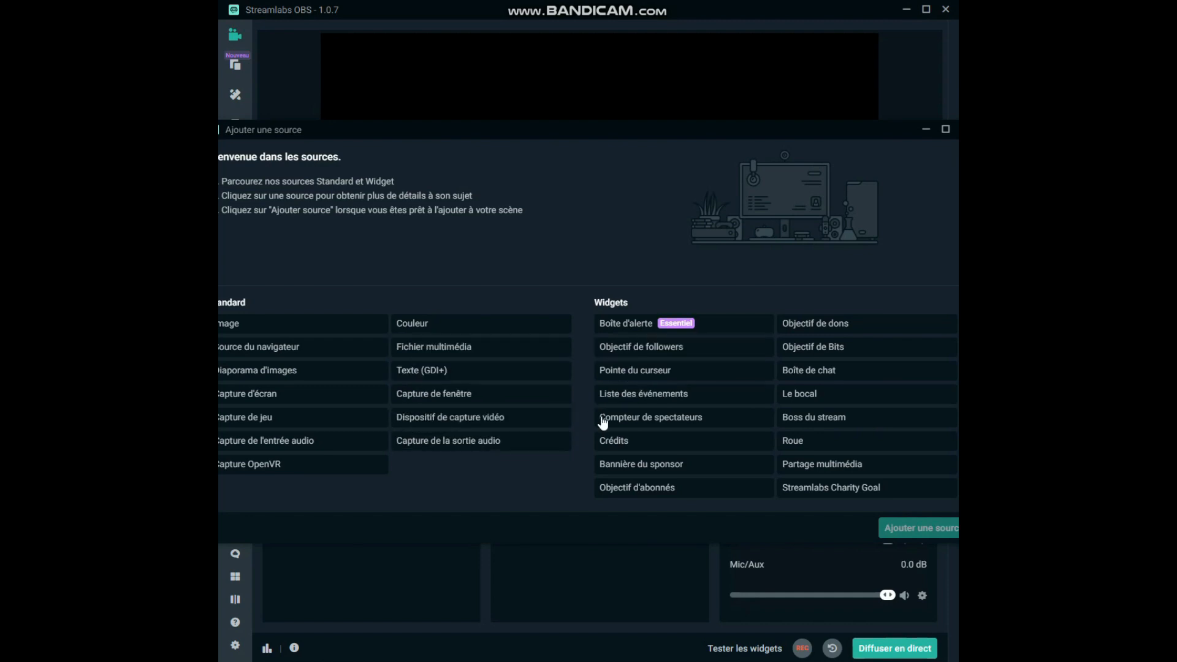
pyautogui.click(477, 420)
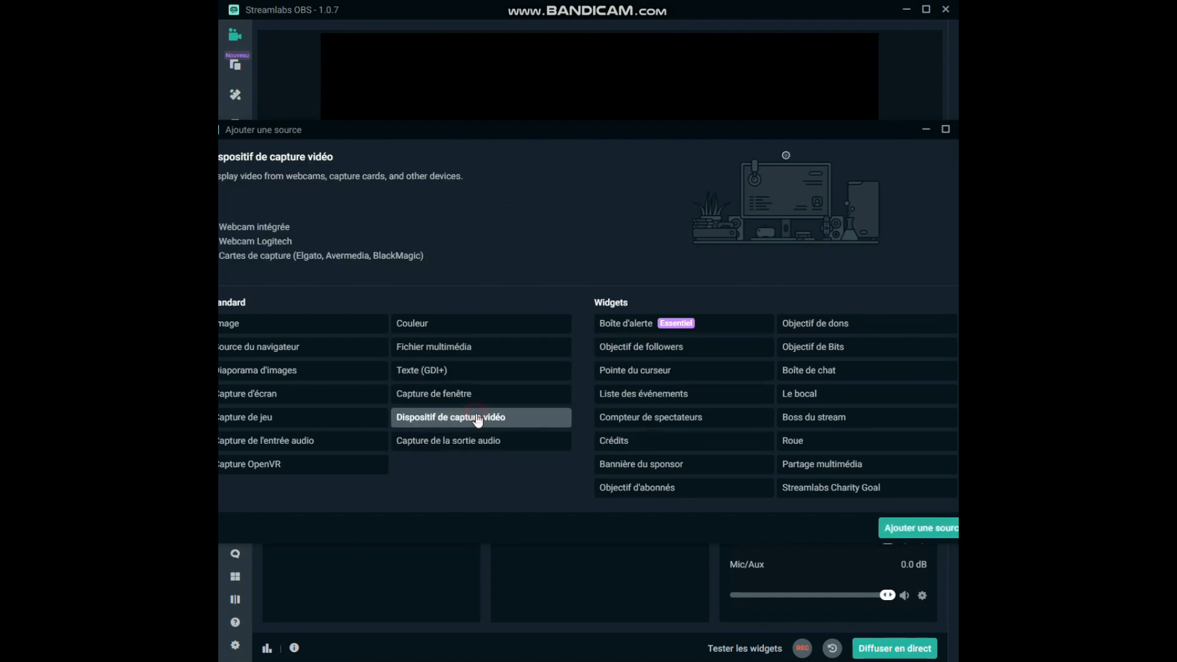
pyautogui.click(920, 529)
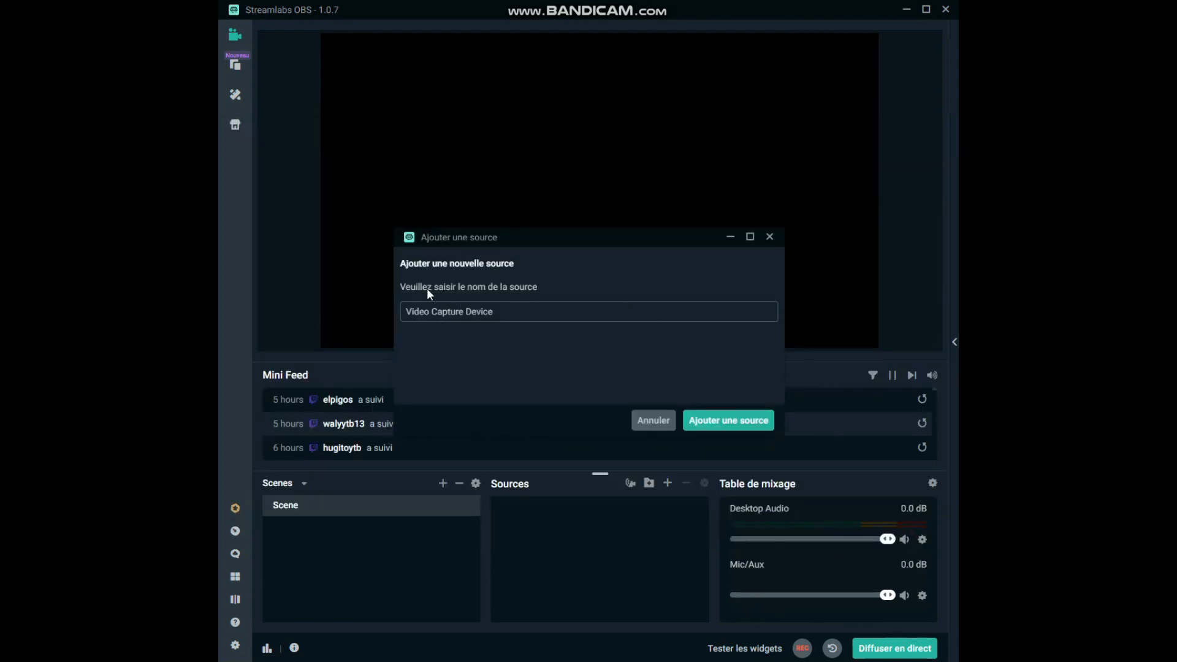
pyautogui.moveTo(522, 314); pyautogui.dragTo(360, 312)
pyautogui.write('Cam')
pyautogui.click(728, 422)
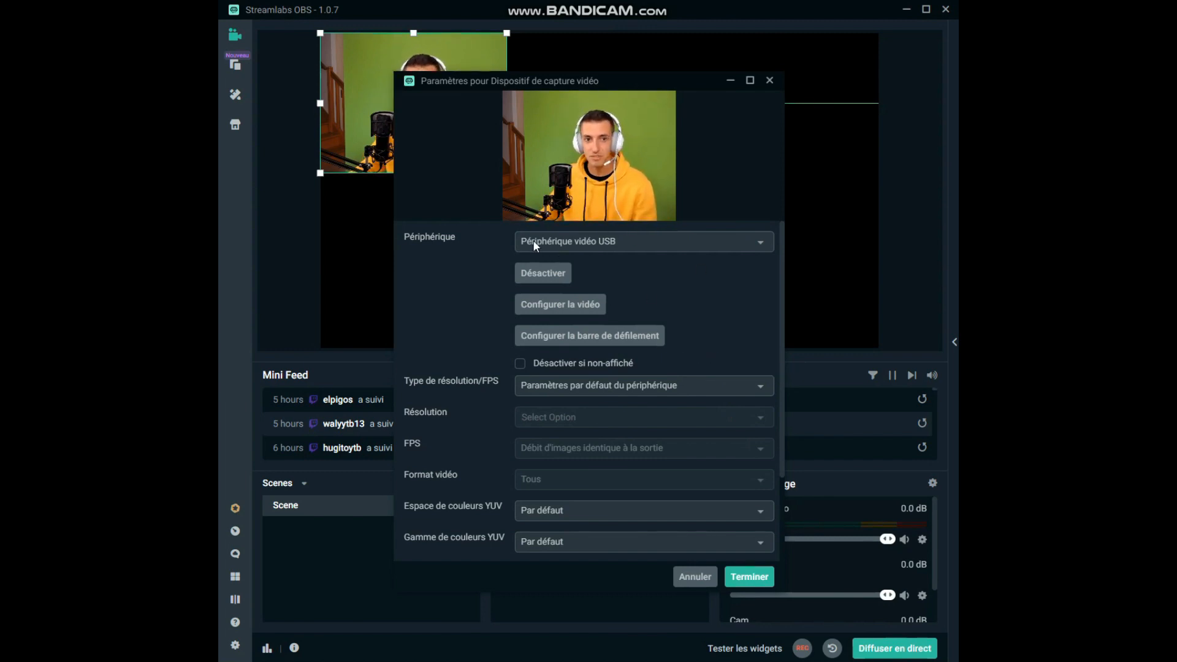
# - Select Périphérique vidéo USB as the capture device for the Cam source
pyautogui.click(620, 244)
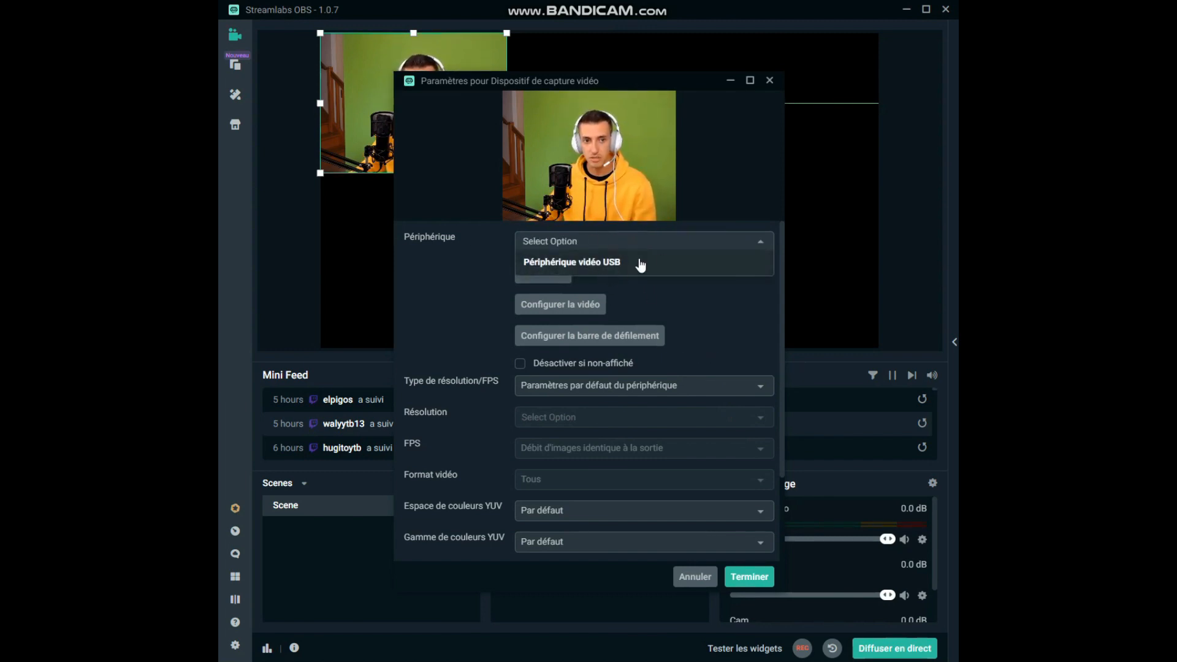
pyautogui.click(633, 265)
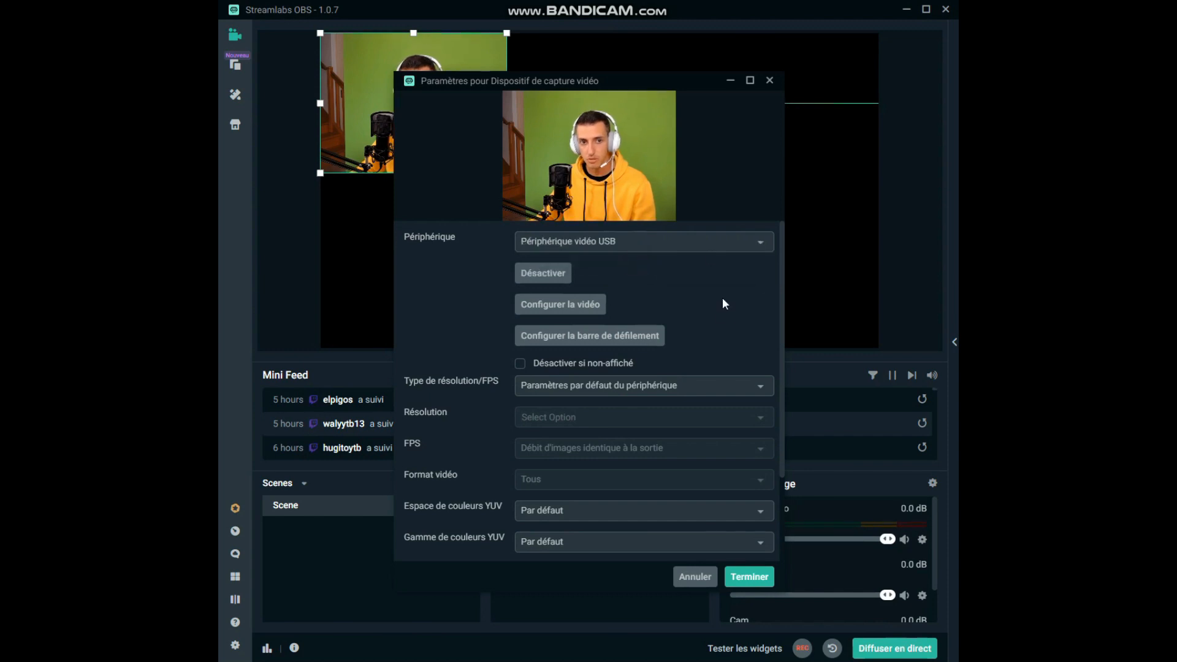
pyautogui.click(678, 240)
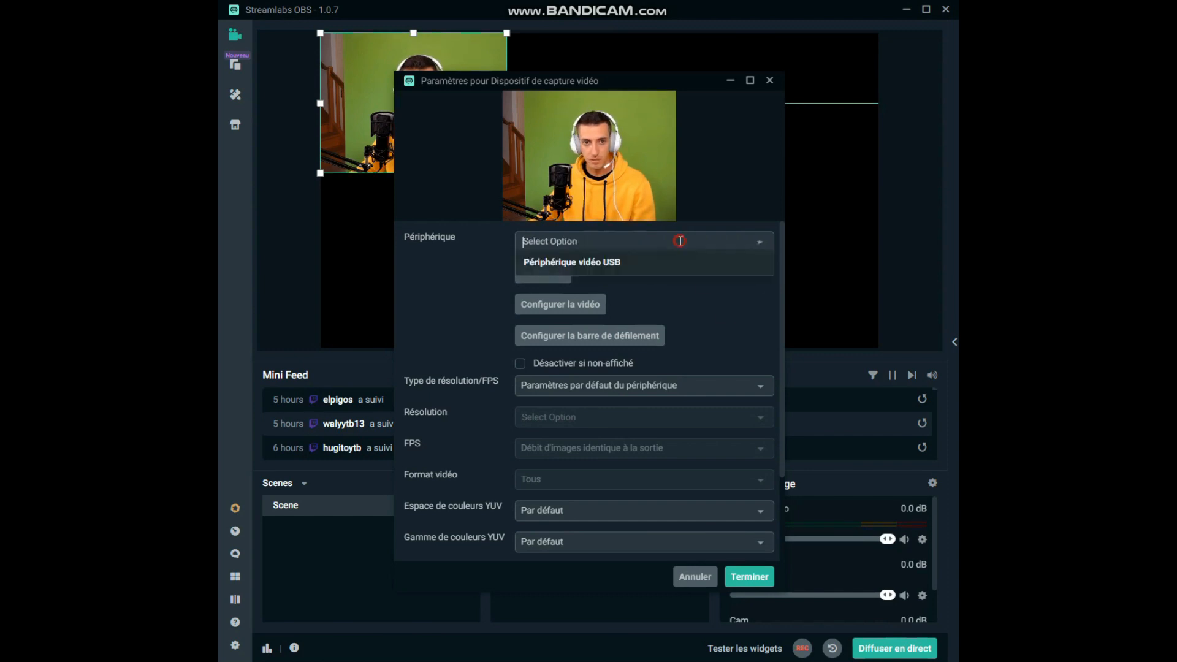
pyautogui.click(698, 268)
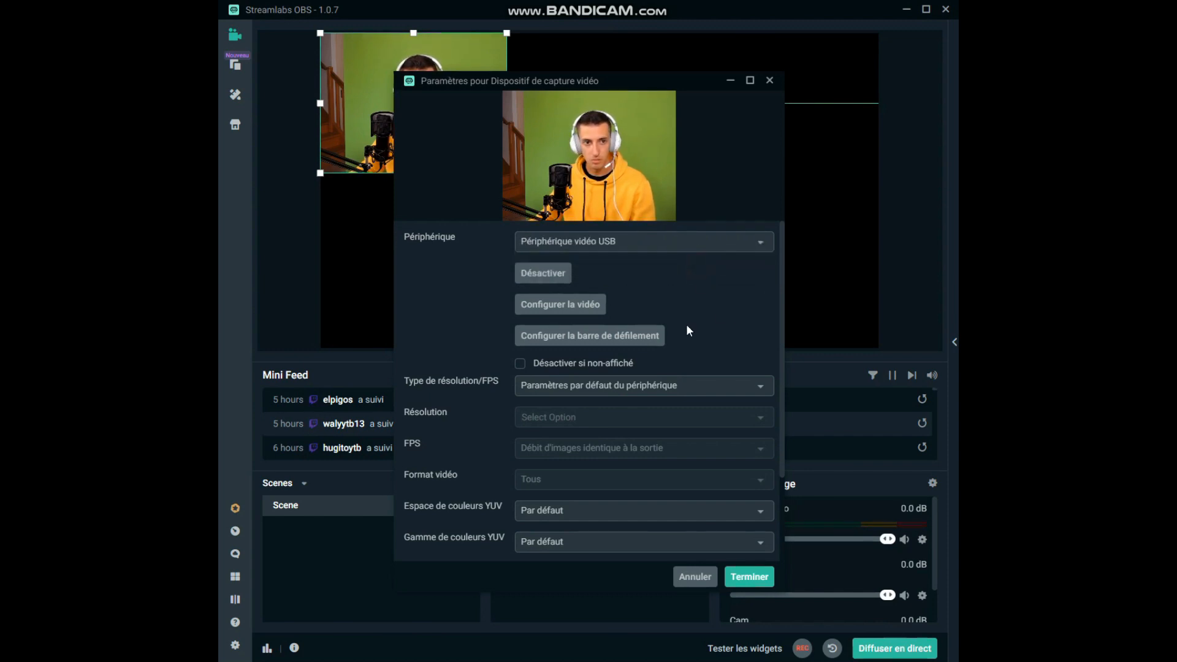
# - Bring up the webcam's video configuration and set Contraste to 136
pyautogui.click(590, 310)
pyautogui.moveTo(876, 160); pyautogui.dragTo(711, 246)
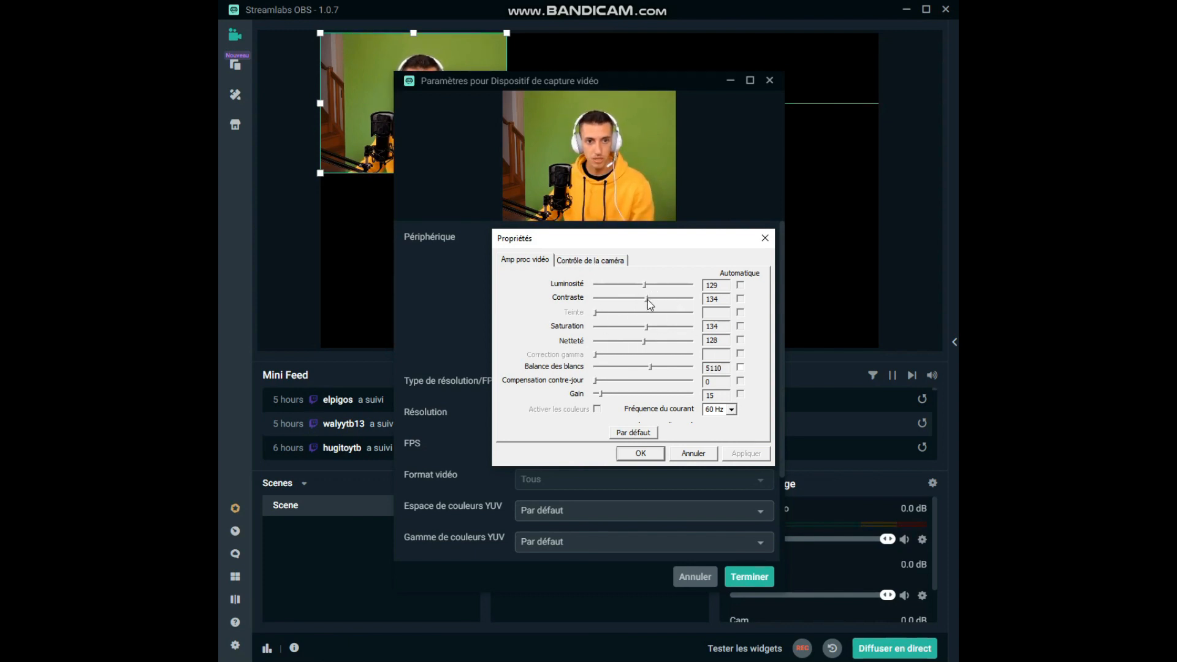
pyautogui.moveTo(648, 299)
pyautogui.mouseDown()
pyautogui.moveTo(670, 299)
pyautogui.moveTo(645, 299)
pyautogui.mouseUp()
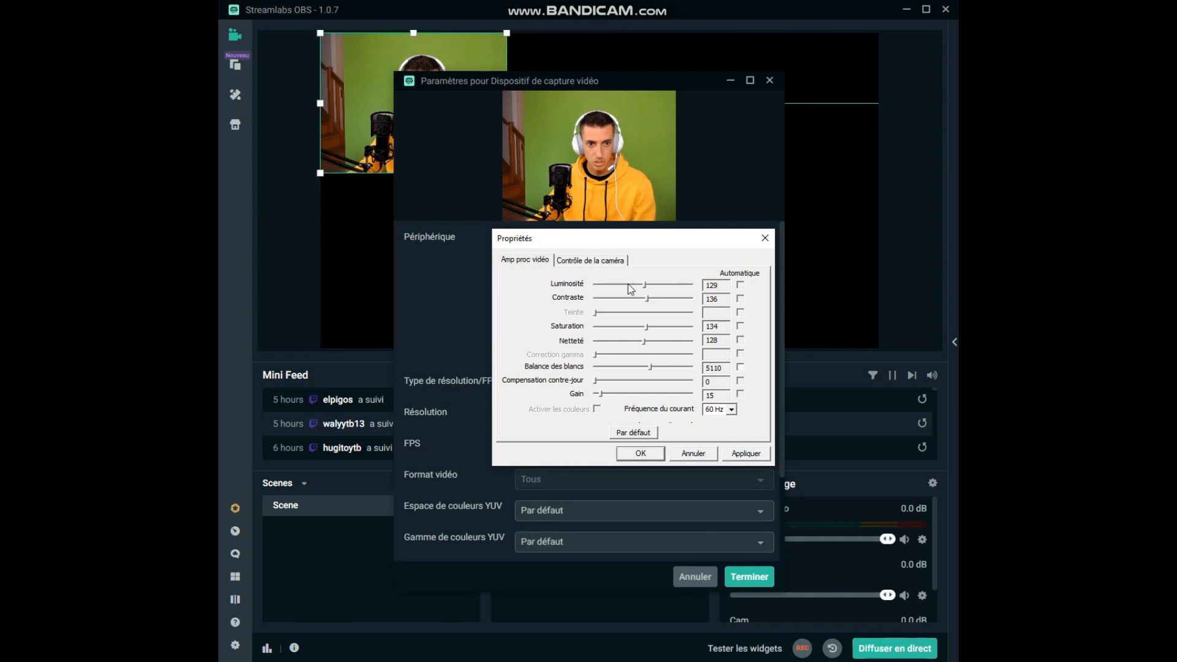
# - Try Panoramique at 4 in the camera controls and set it back to 2
pyautogui.click(598, 260)
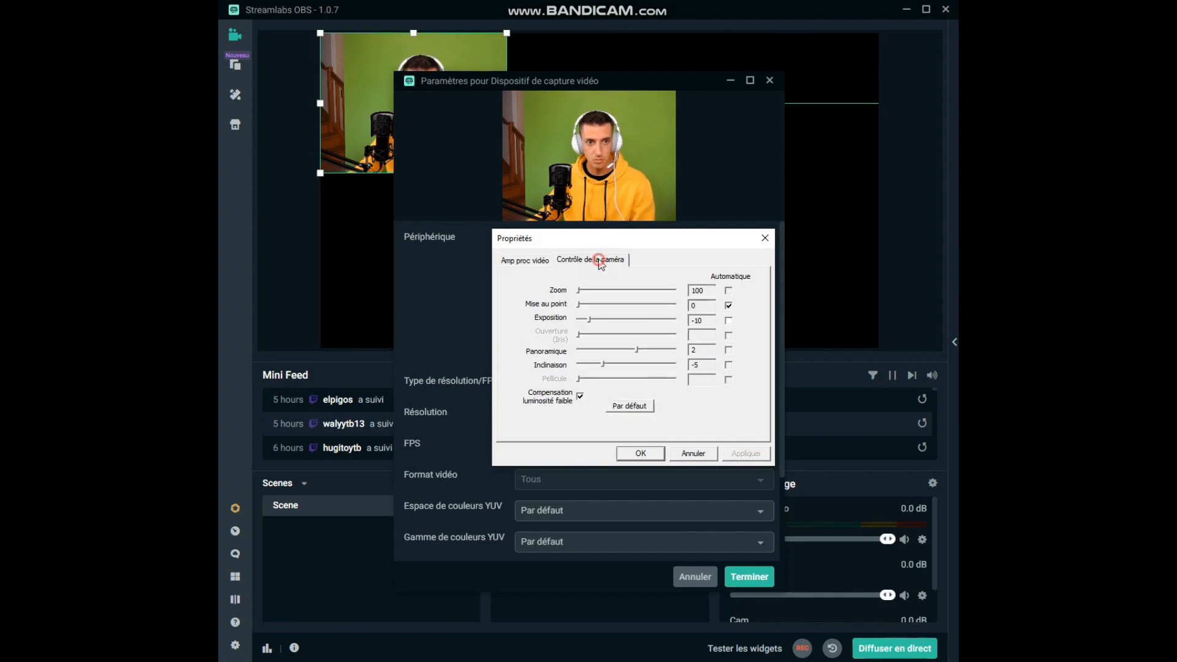
pyautogui.click(600, 365)
pyautogui.moveTo(596, 366); pyautogui.dragTo(646, 346)
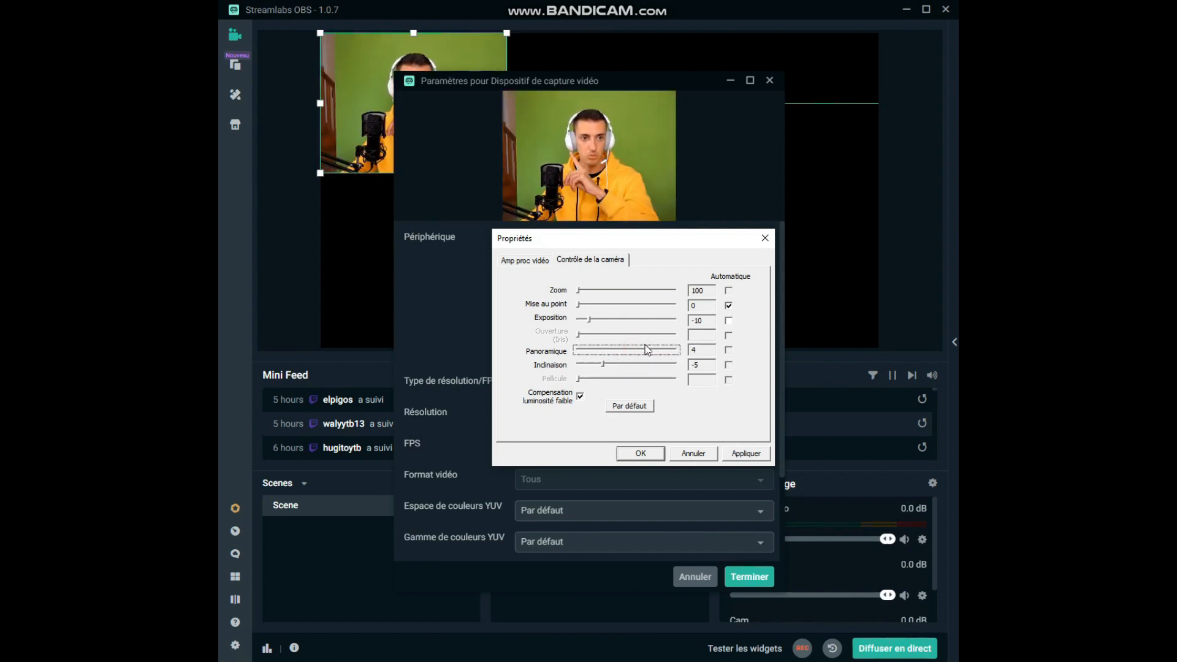
pyautogui.moveTo(645, 344); pyautogui.dragTo(637, 345)
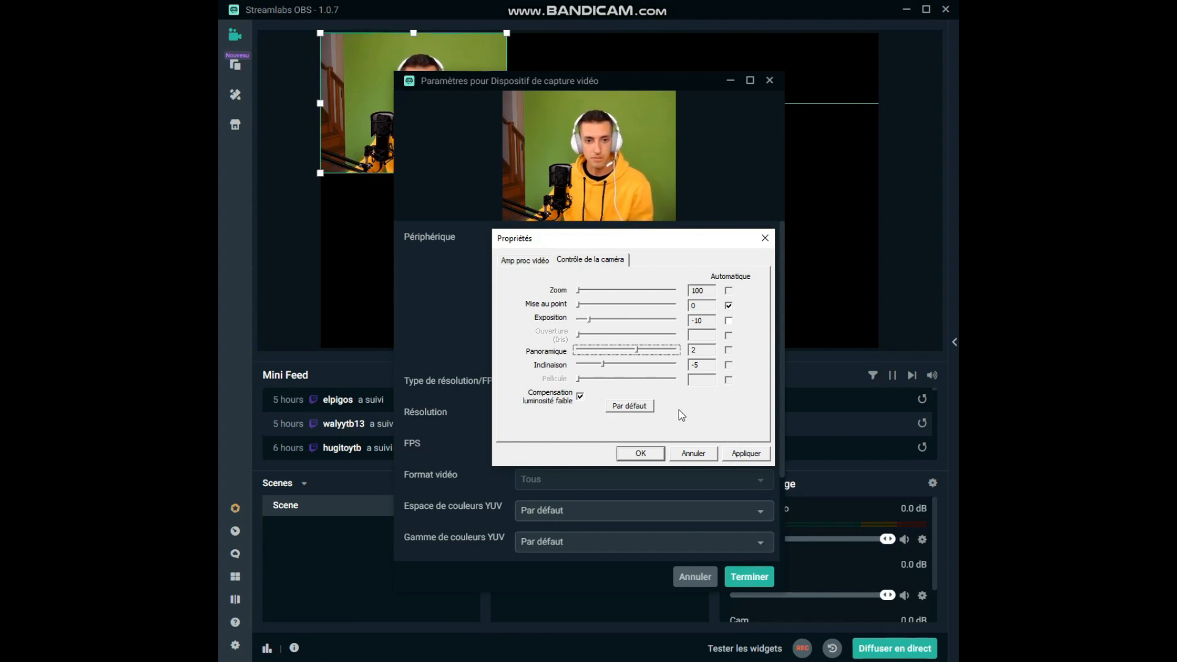
# - Apply the webcam properties and finish the Cam source's settings
pyautogui.click(745, 453)
pyautogui.click(661, 453)
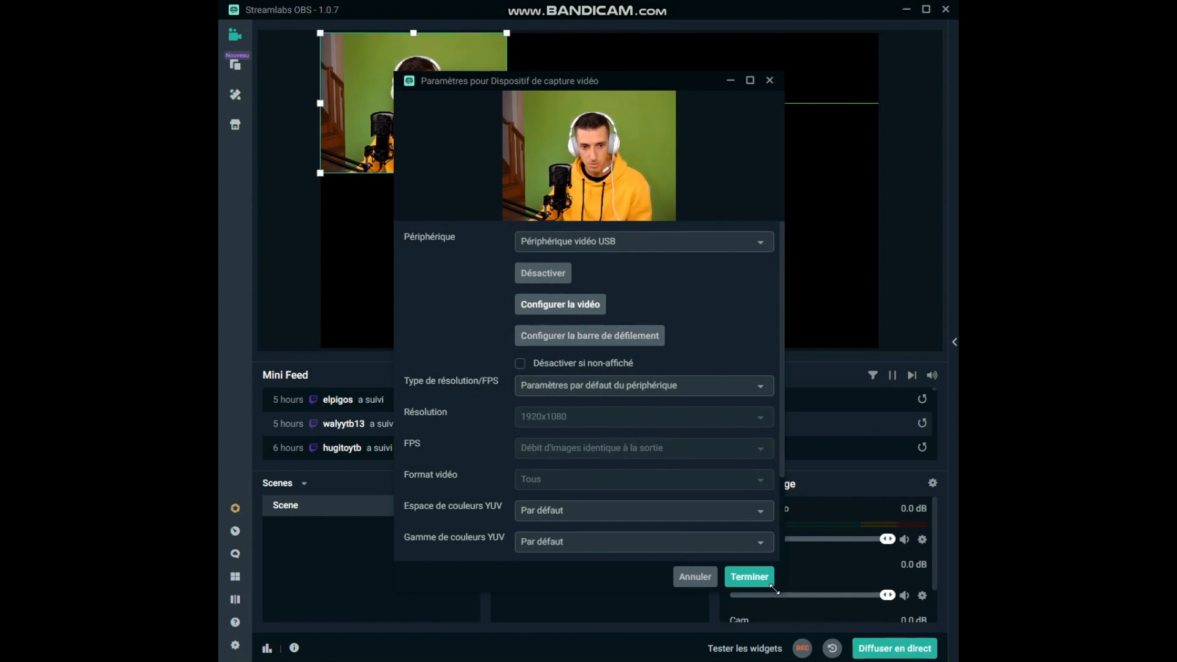
pyautogui.click(749, 577)
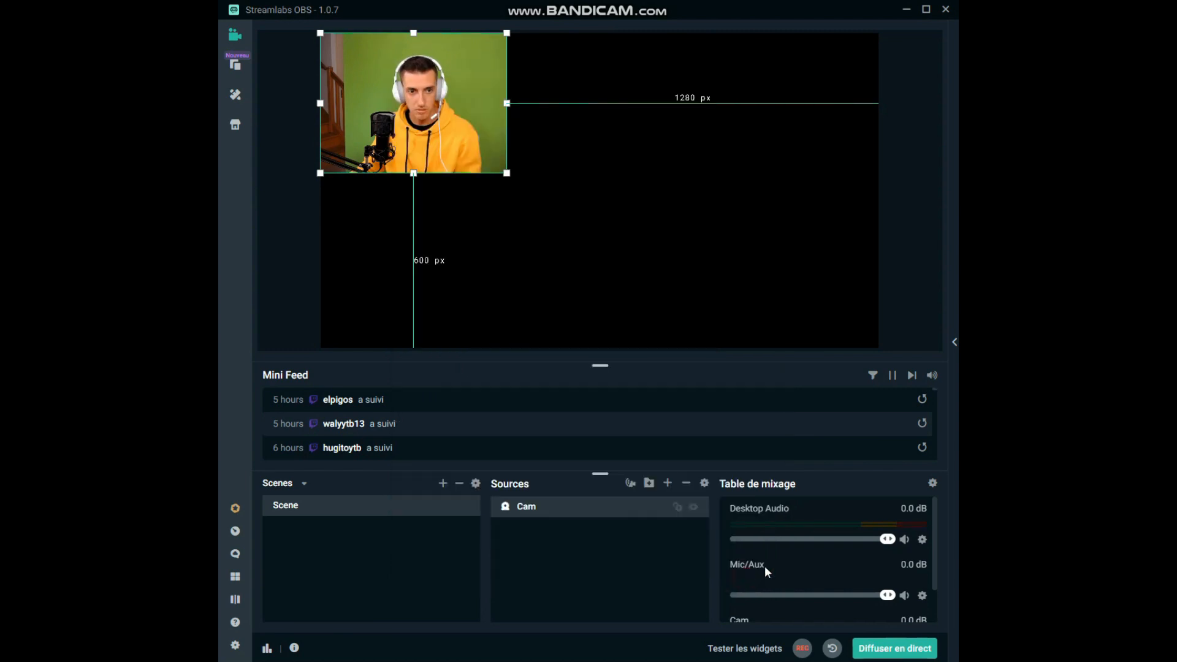
# - Enlarge the Cam source to about 900 px wide and position it near the middle of the canvas
pyautogui.moveTo(424, 125); pyautogui.dragTo(611, 232)
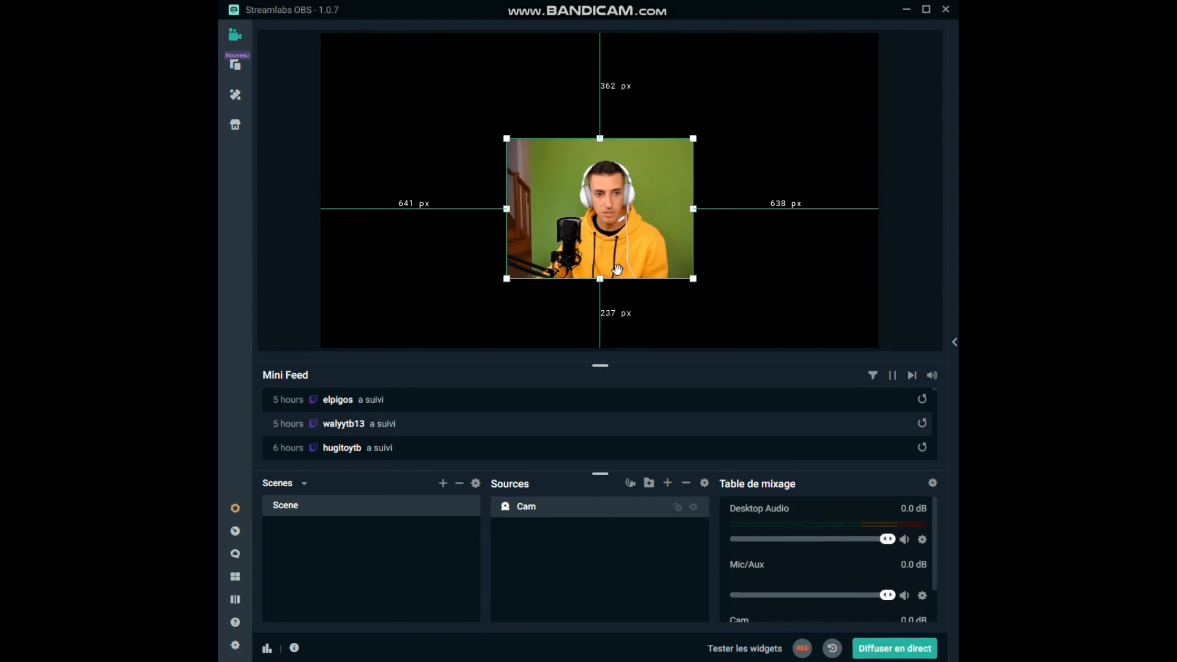
pyautogui.moveTo(690, 140); pyautogui.dragTo(768, 79)
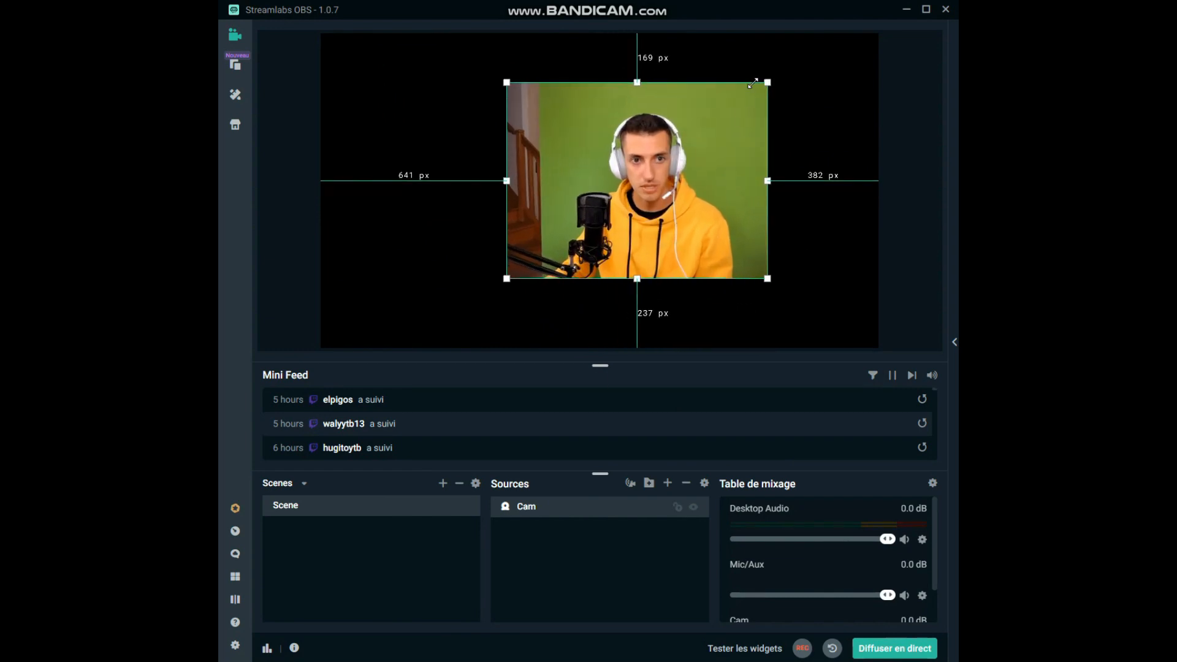
pyautogui.moveTo(632, 184); pyautogui.dragTo(617, 203)
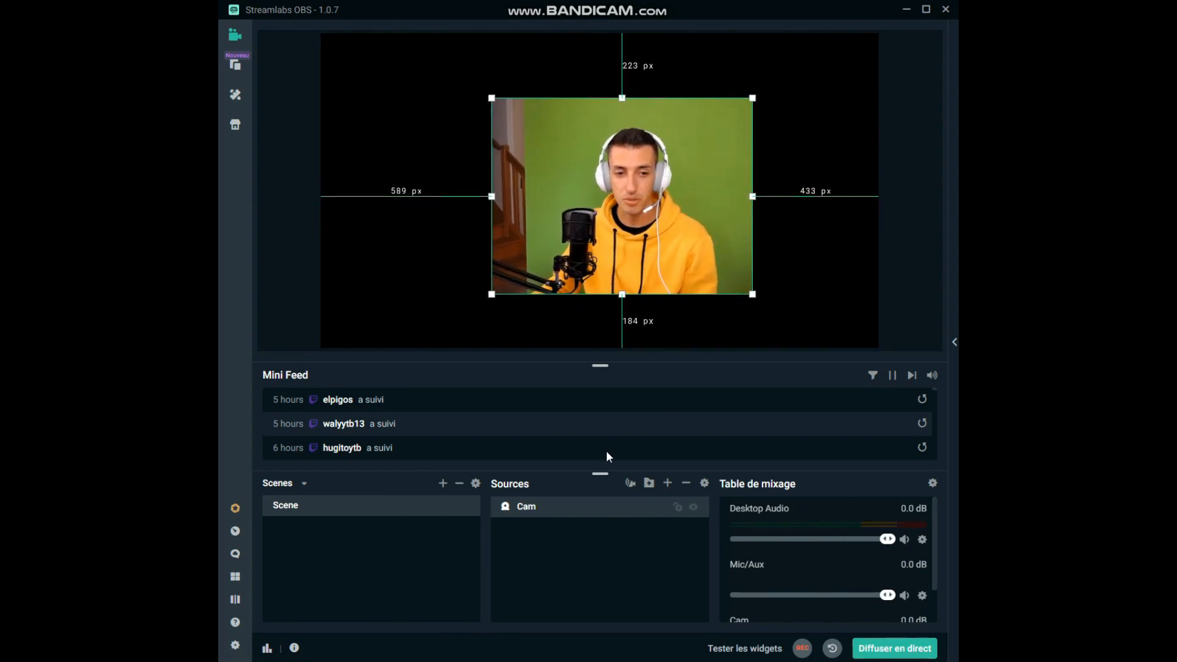
# - Add a Clé chromatique filter to the Cam source
pyautogui.rightClick(545, 517)
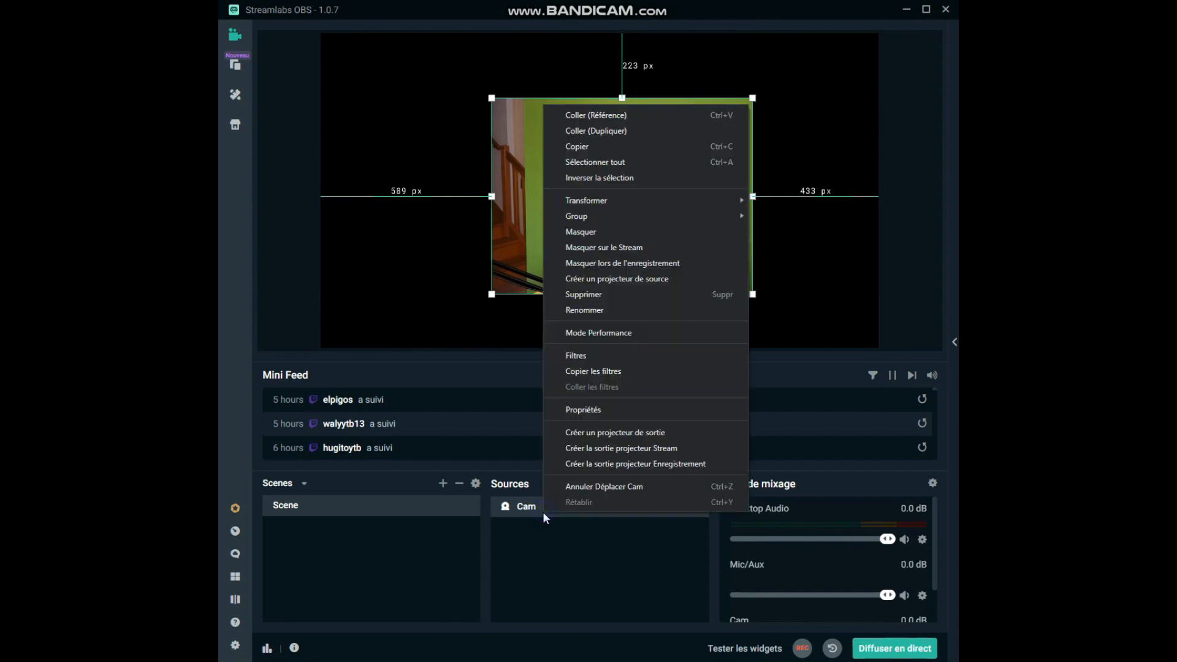
pyautogui.click(595, 358)
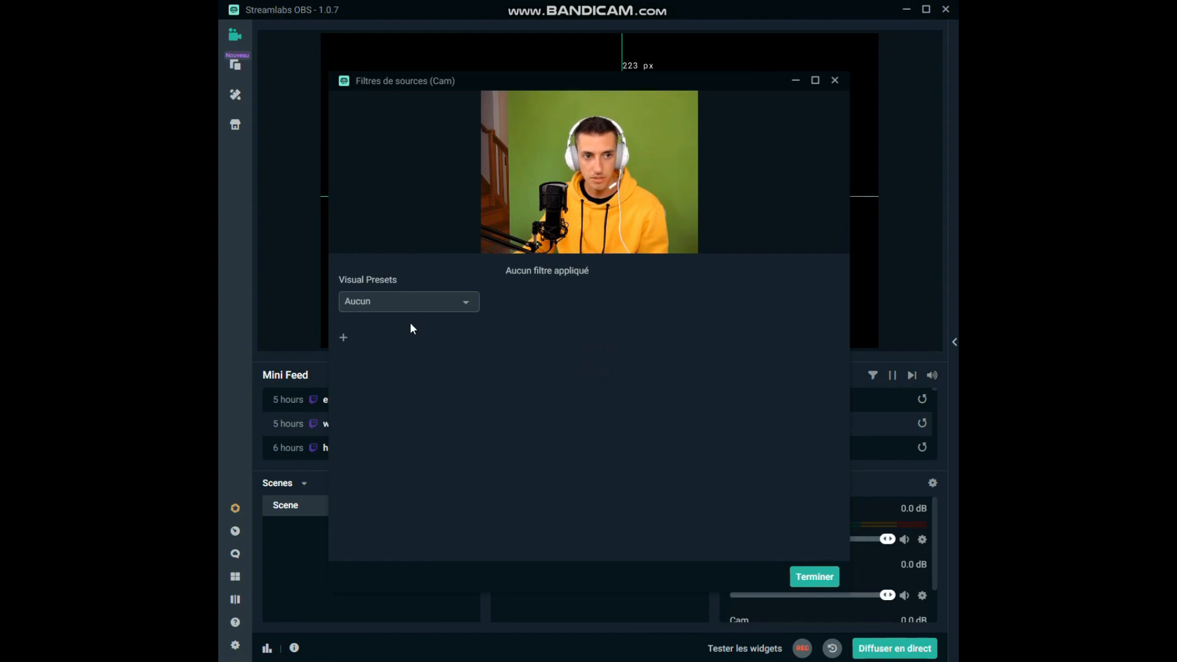
pyautogui.click(345, 341)
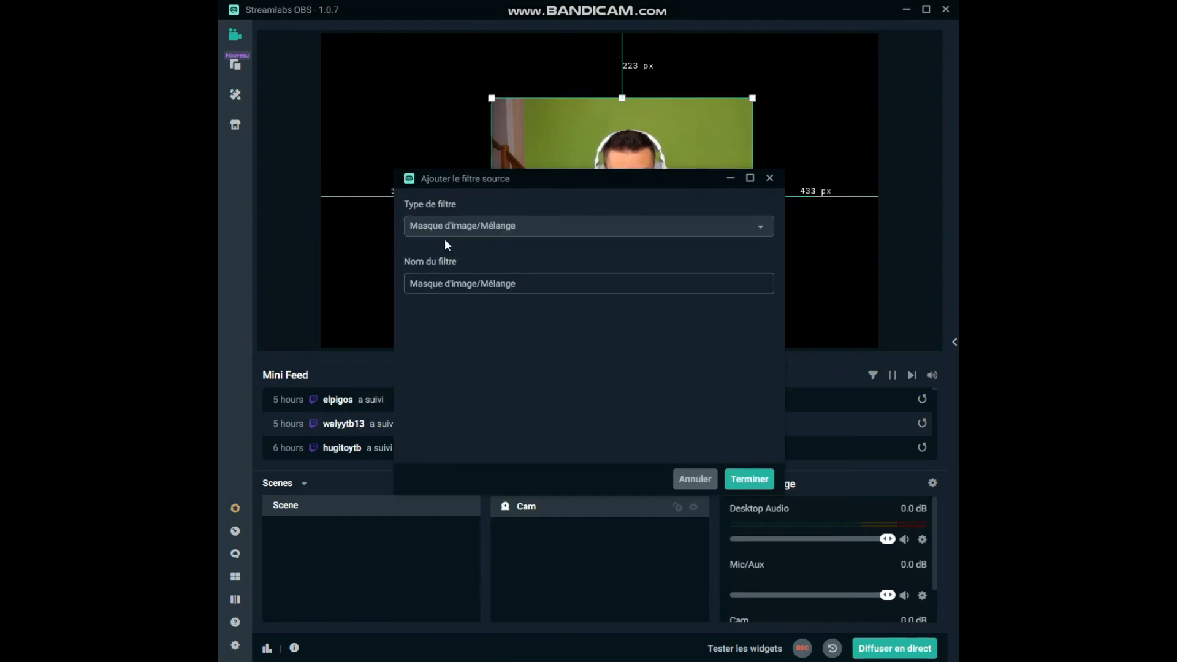
pyautogui.click(481, 226)
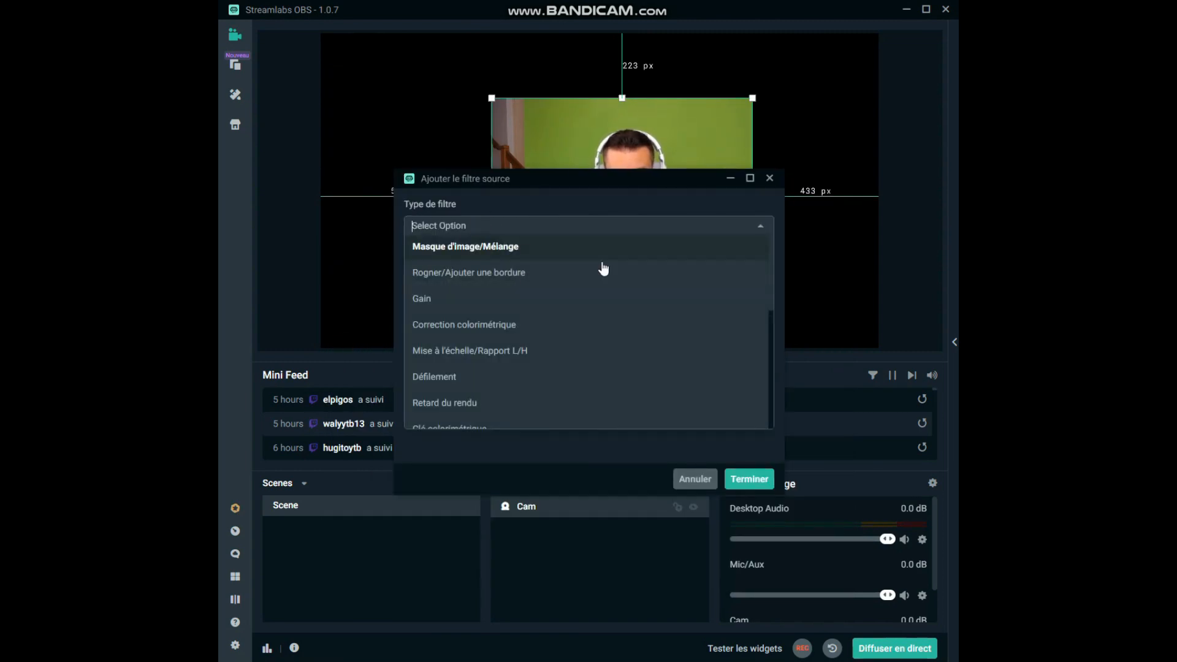
pyautogui.scroll(-2, 471, 323)
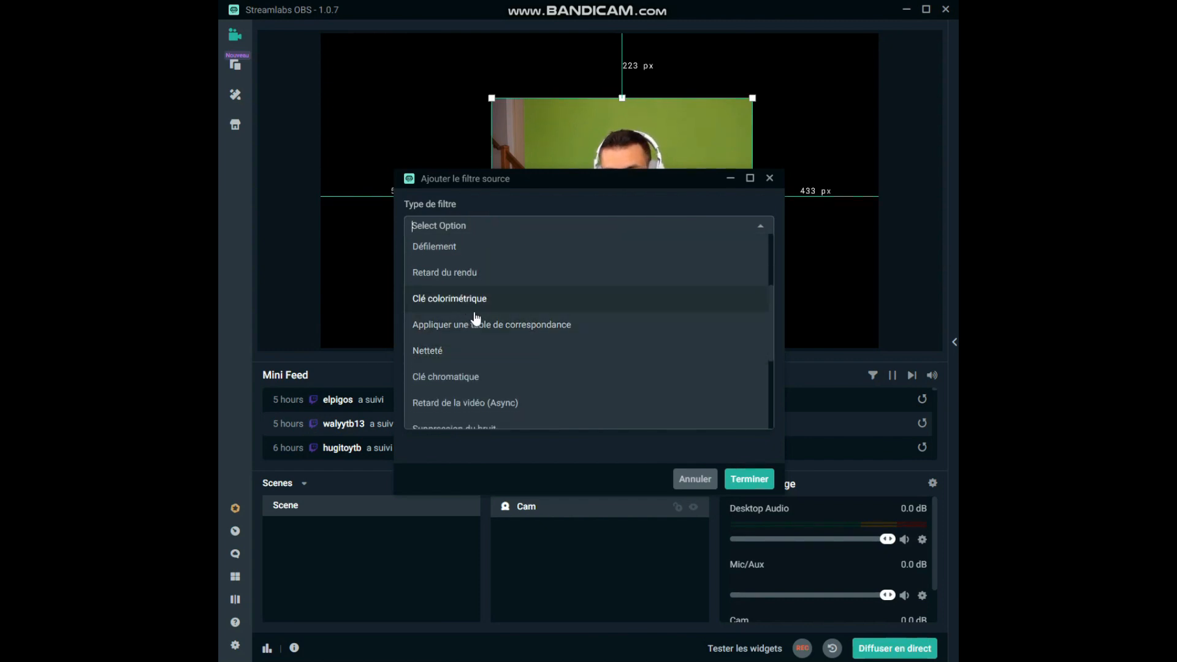
pyautogui.click(444, 379)
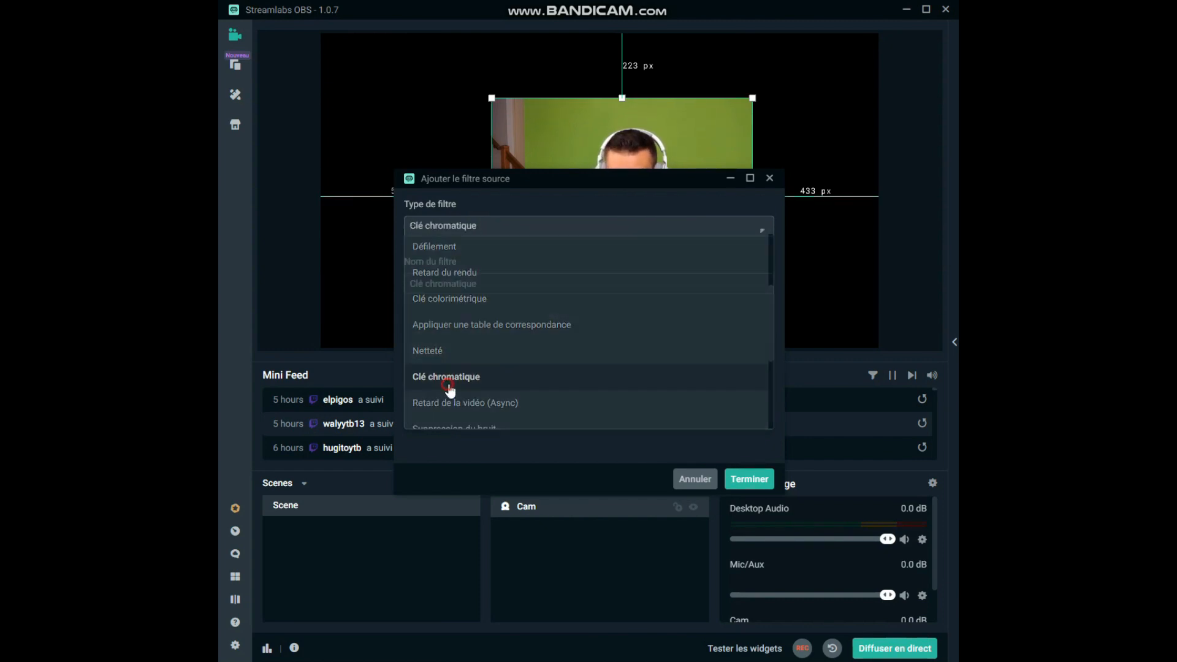
pyautogui.click(741, 479)
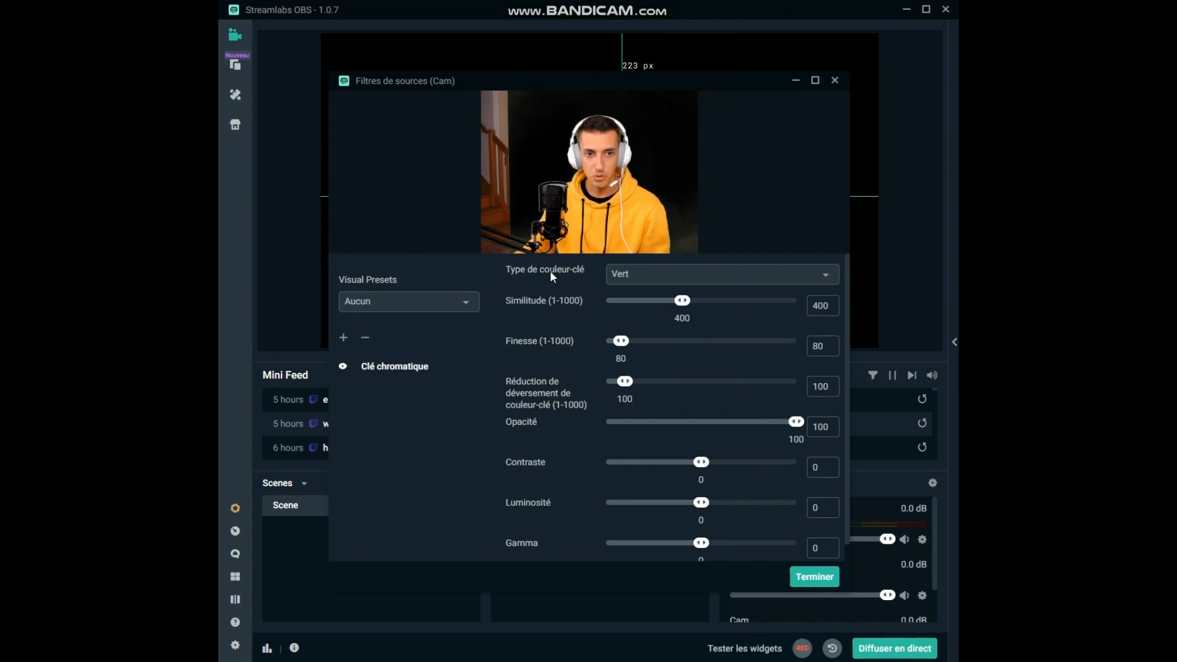
# - Switch the chroma key's colour type to Custom and back to Vert
pyautogui.click(677, 286)
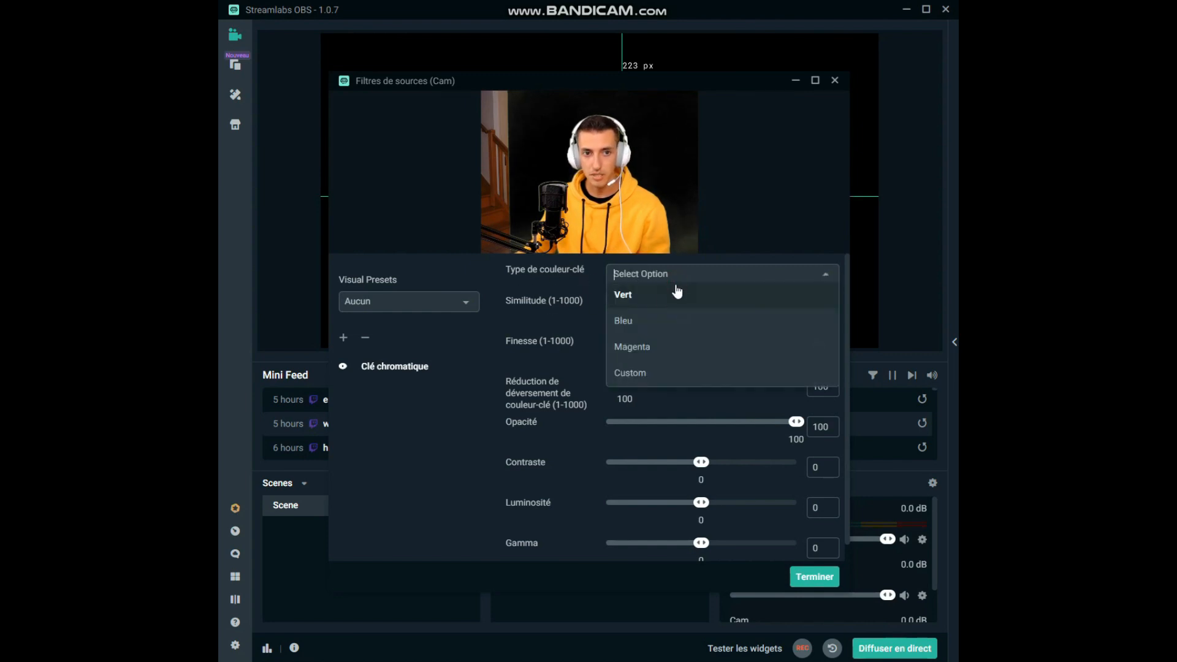
pyautogui.click(642, 376)
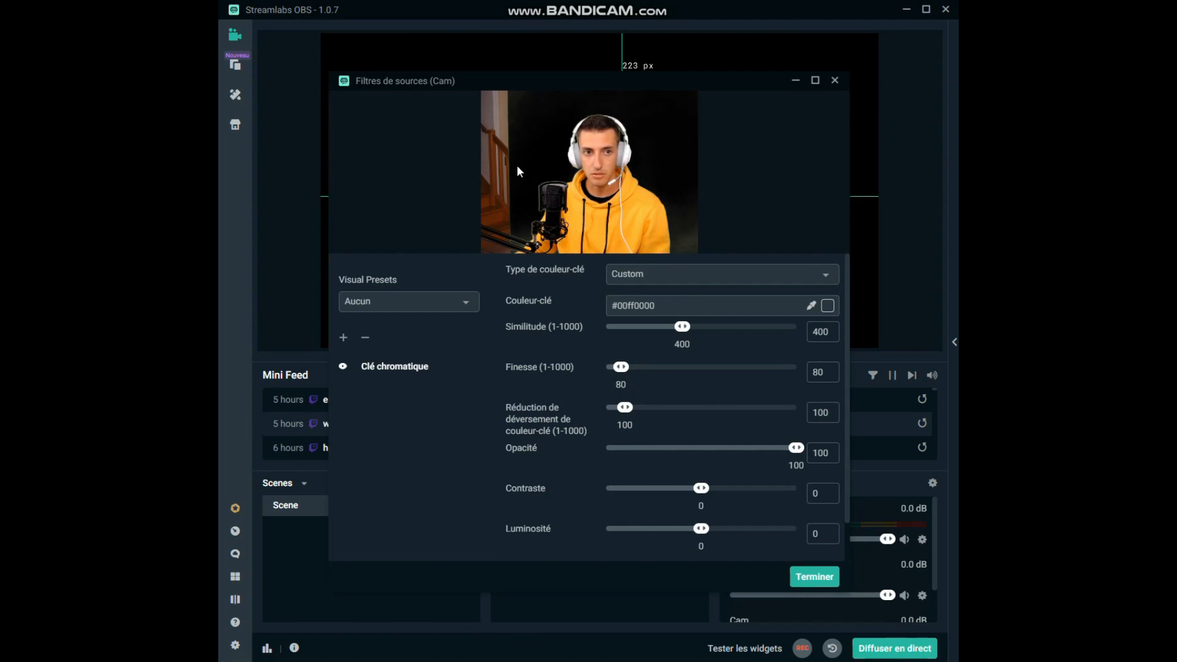
pyautogui.click(680, 274)
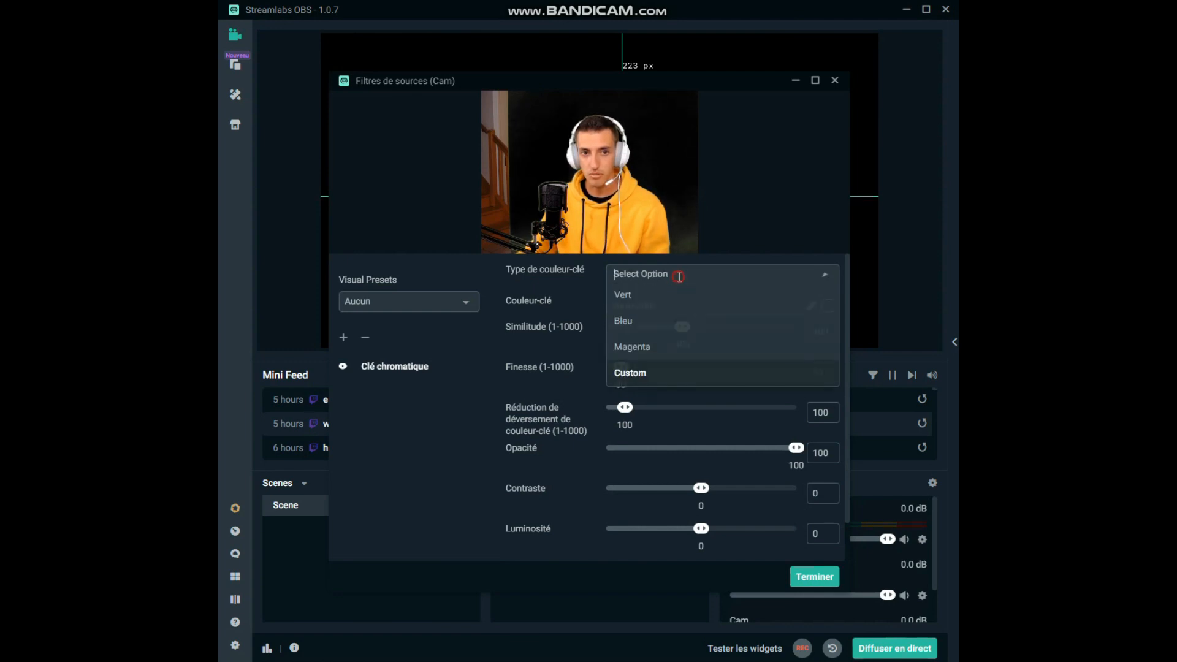
pyautogui.click(654, 296)
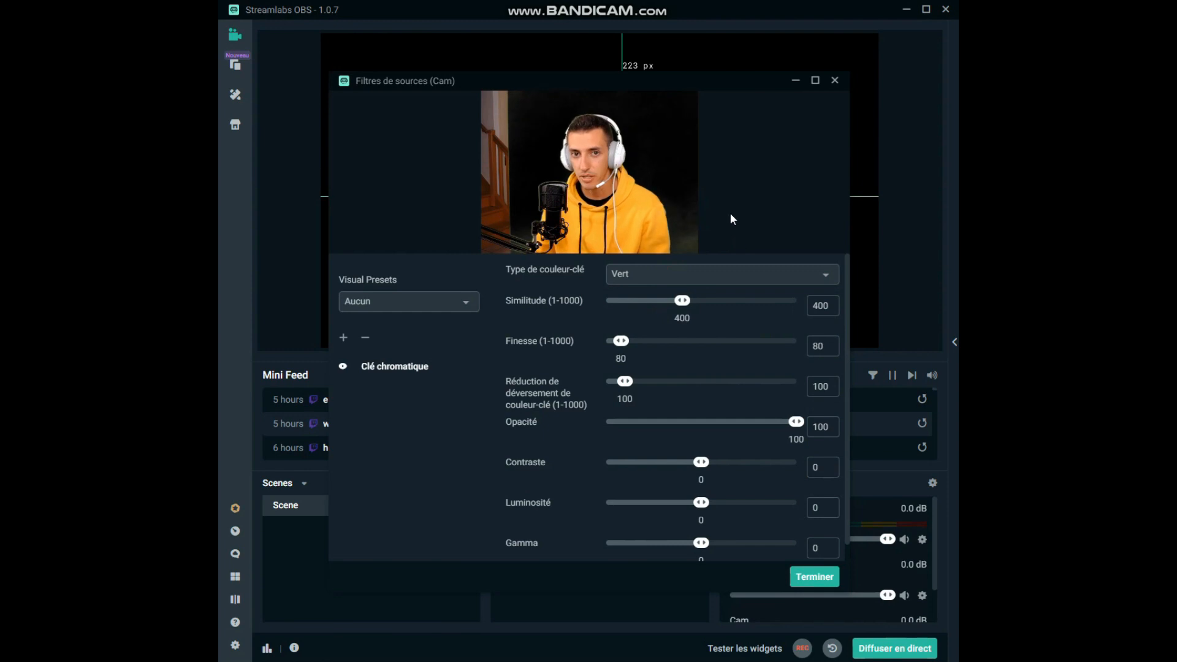
# - Set the key colour type to Custom and sample the key colour #806655ff near the staircase in the webcam preview
pyautogui.click(686, 274)
pyautogui.click(643, 374)
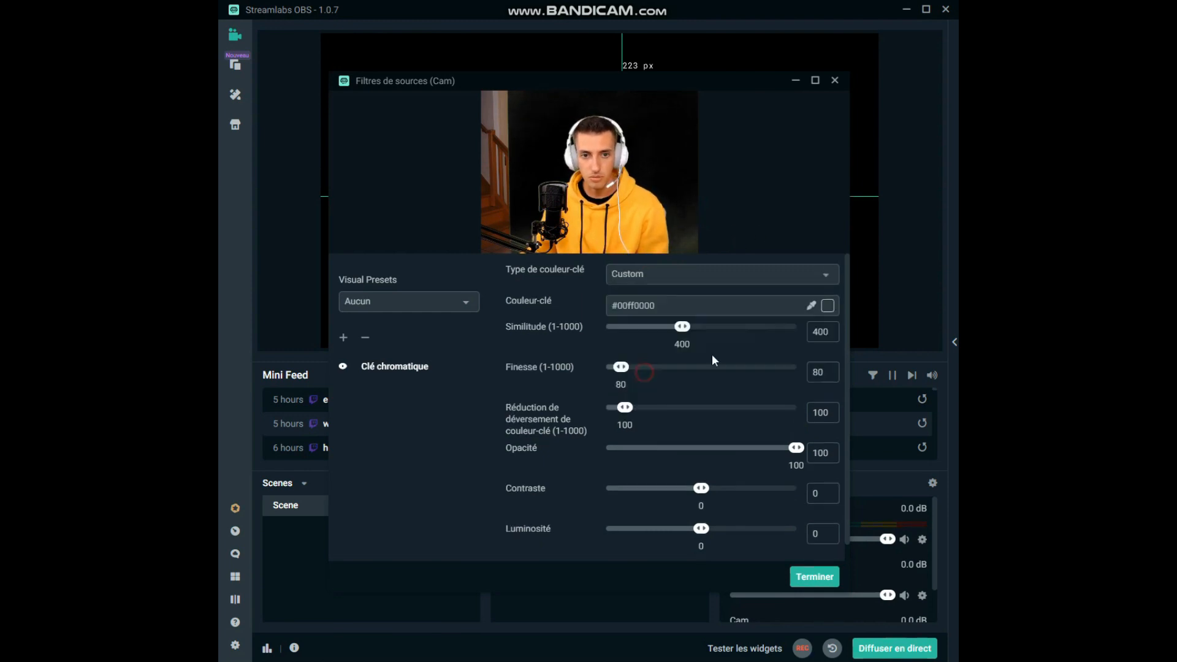
pyautogui.click(811, 306)
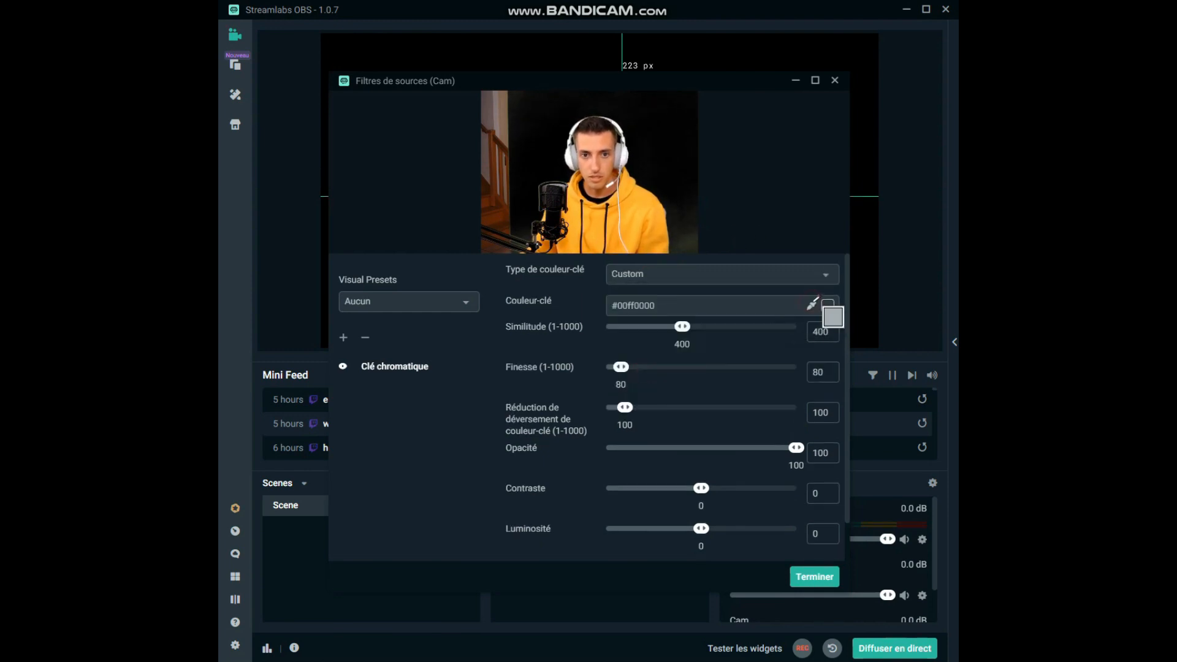
pyautogui.click(503, 121)
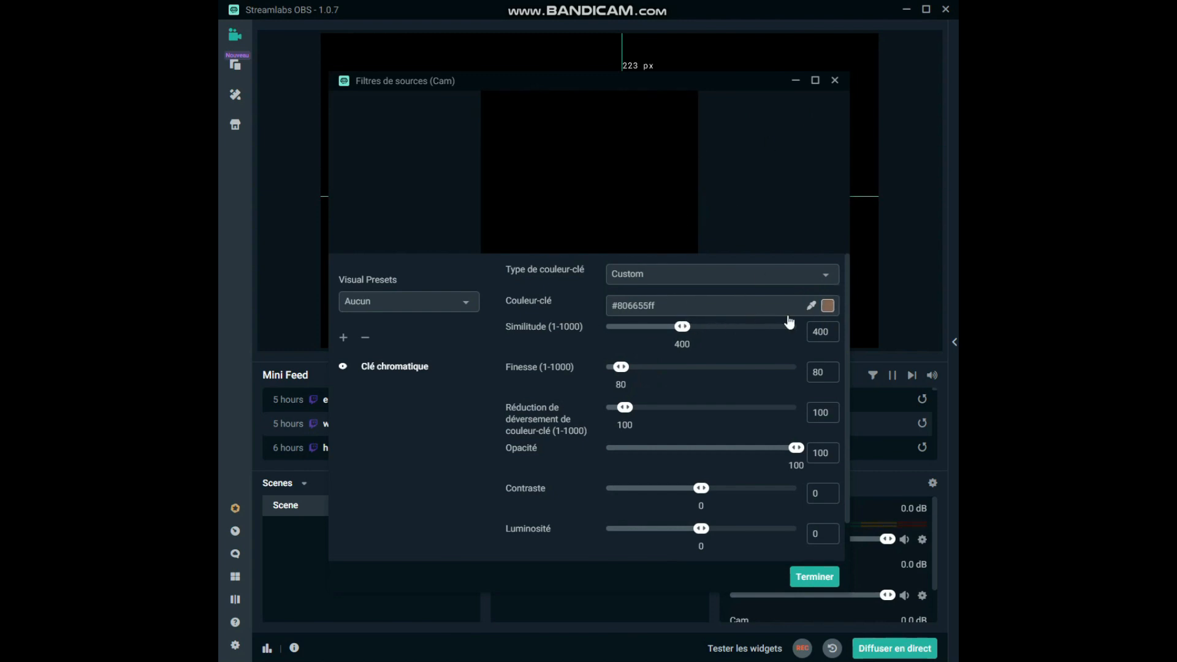
# - Set the chroma key filter's colour type back to Vert
pyautogui.click(815, 314)
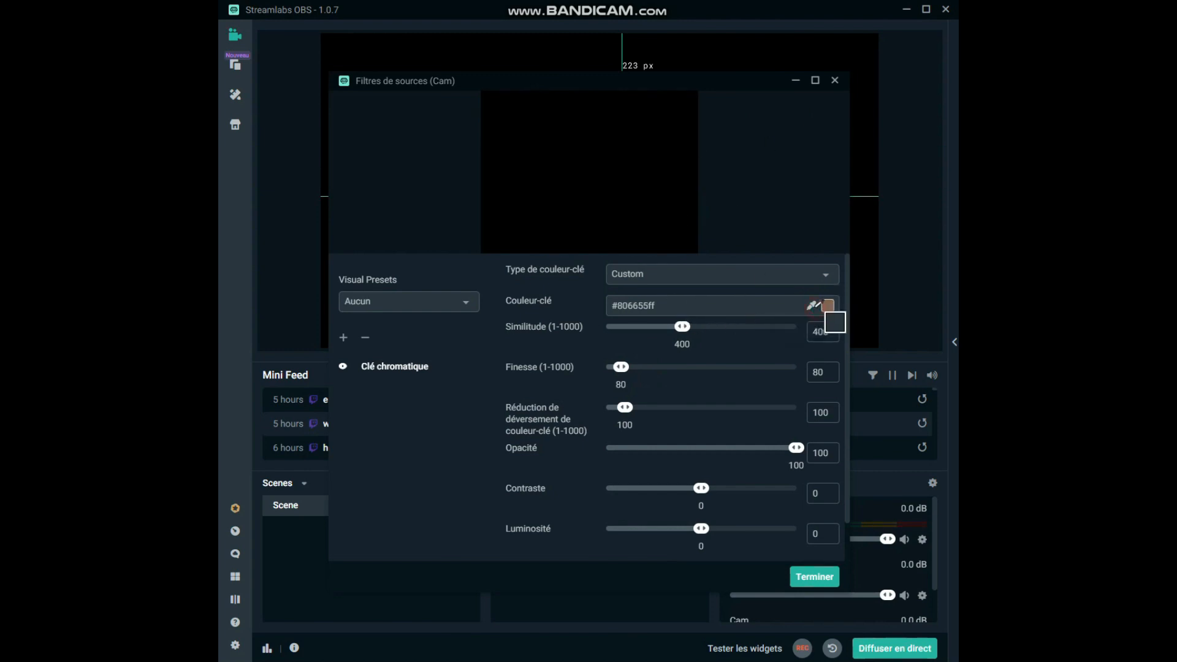
pyautogui.click(723, 274)
pyautogui.click(650, 297)
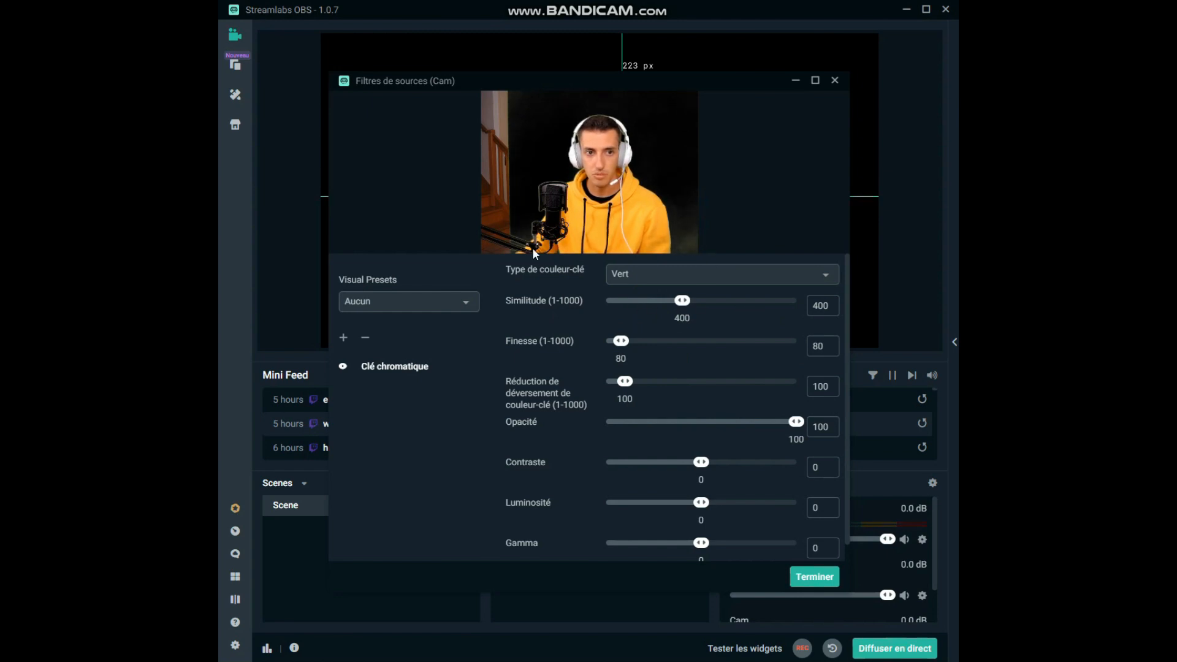
# - Set the chroma key's Similitude to 430, Finesse to 88 and spill reduction to 105, and finish the filter setup
pyautogui.moveTo(683, 303)
pyautogui.mouseDown()
pyautogui.moveTo(704, 313)
pyautogui.moveTo(690, 312)
pyautogui.mouseUp()
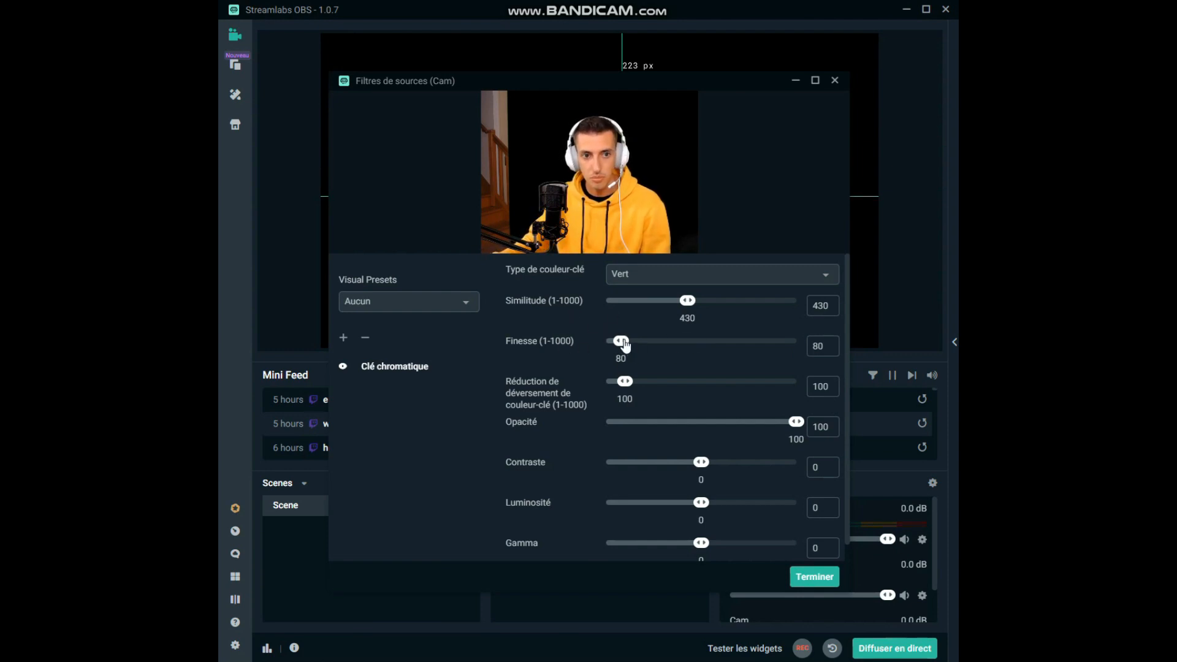
pyautogui.moveTo(623, 345)
pyautogui.mouseDown()
pyautogui.moveTo(654, 342)
pyautogui.moveTo(614, 345)
pyautogui.moveTo(626, 345)
pyautogui.mouseUp()
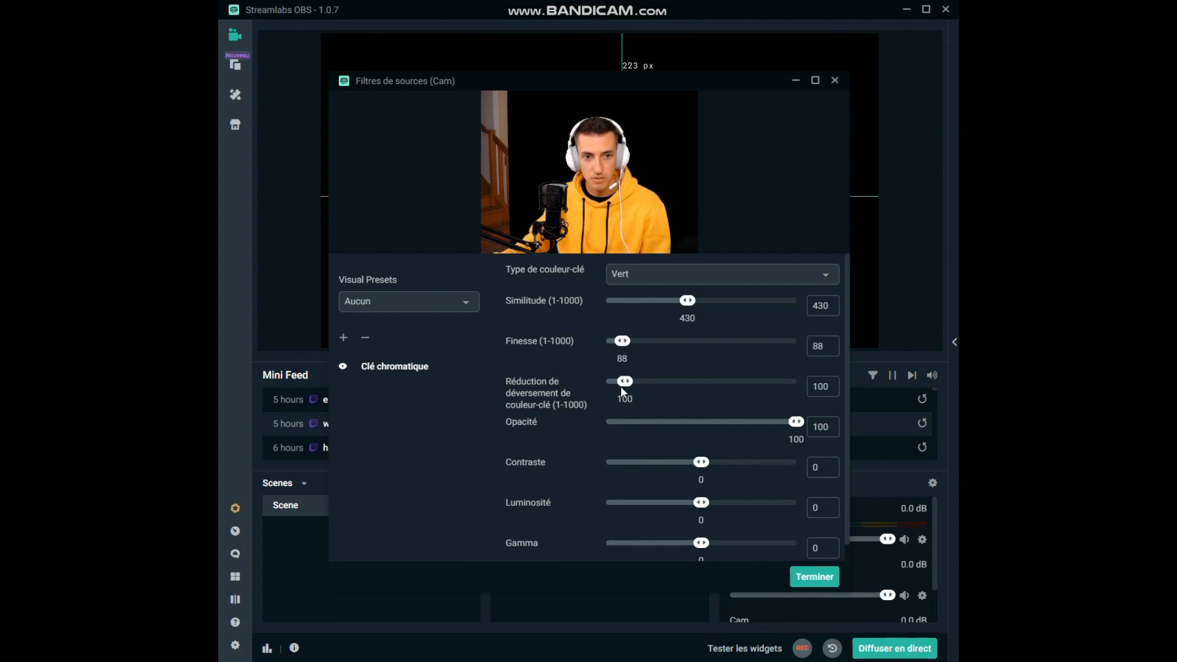
pyautogui.moveTo(625, 383)
pyautogui.mouseDown()
pyautogui.moveTo(797, 382)
pyautogui.moveTo(626, 386)
pyautogui.mouseUp()
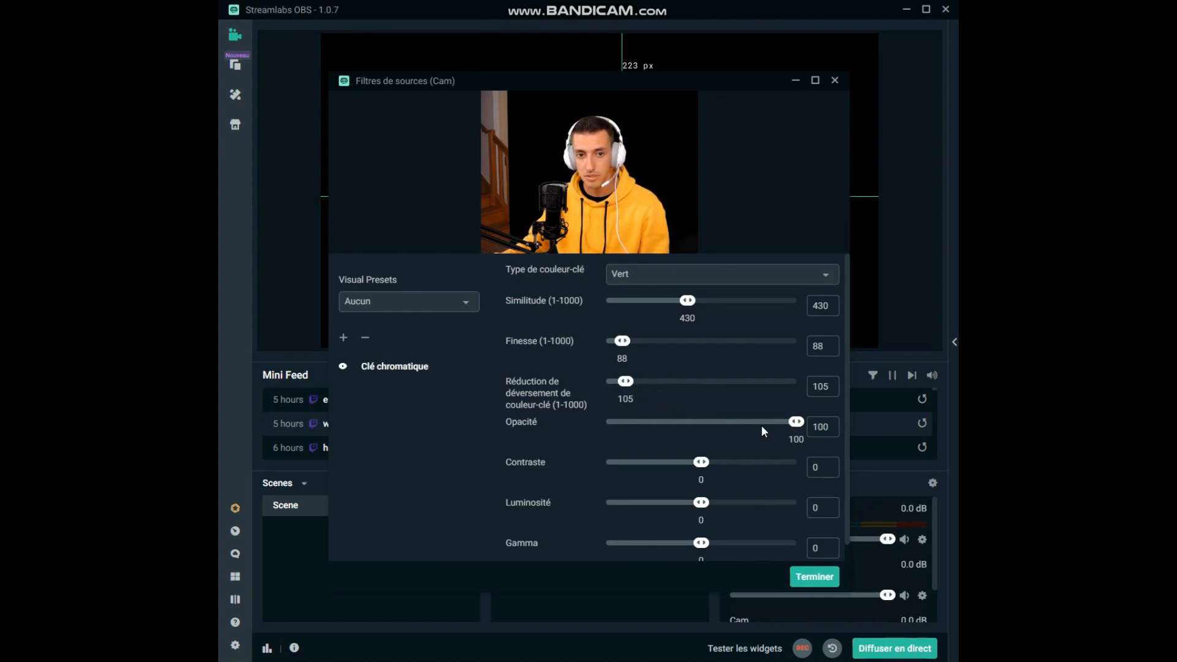
pyautogui.moveTo(797, 427)
pyautogui.mouseDown()
pyautogui.moveTo(710, 431)
pyautogui.moveTo(797, 429)
pyautogui.mouseUp()
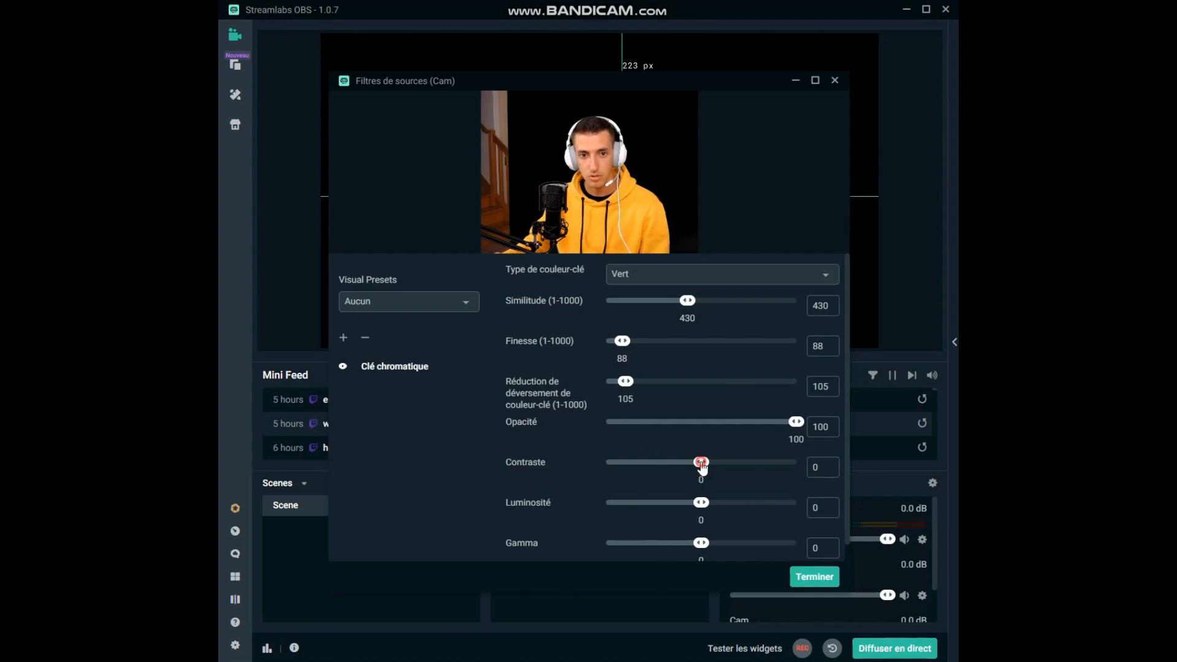
pyautogui.moveTo(701, 462)
pyautogui.mouseDown()
pyautogui.moveTo(749, 463)
pyautogui.moveTo(701, 464)
pyautogui.mouseUp()
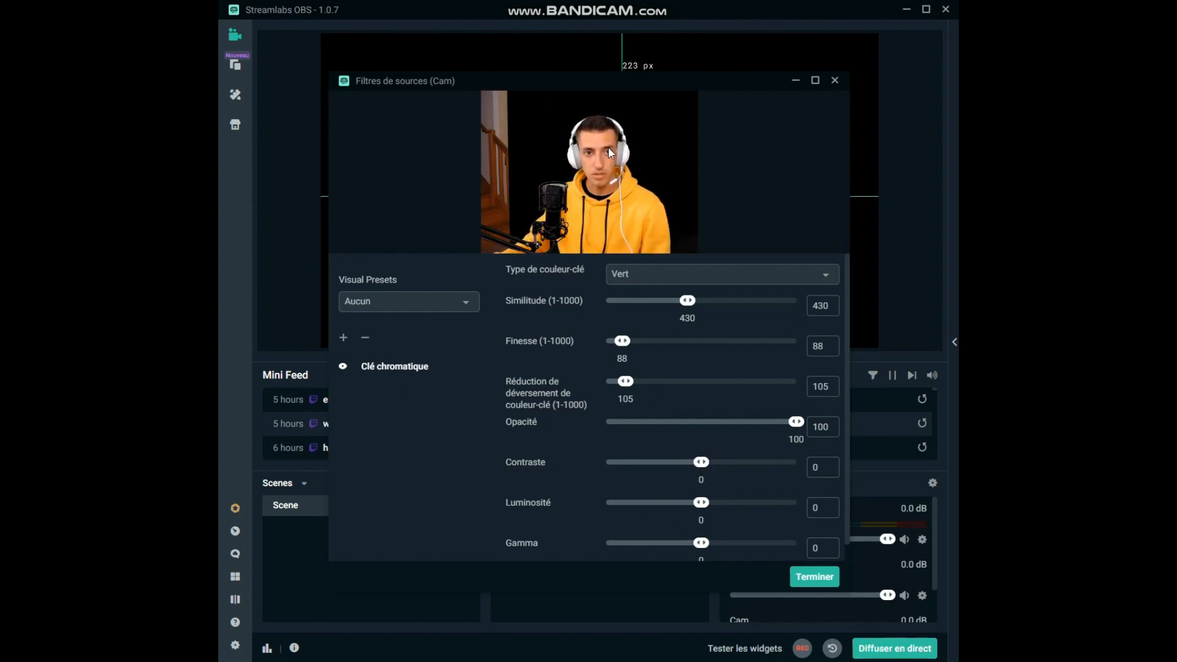
pyautogui.click(825, 576)
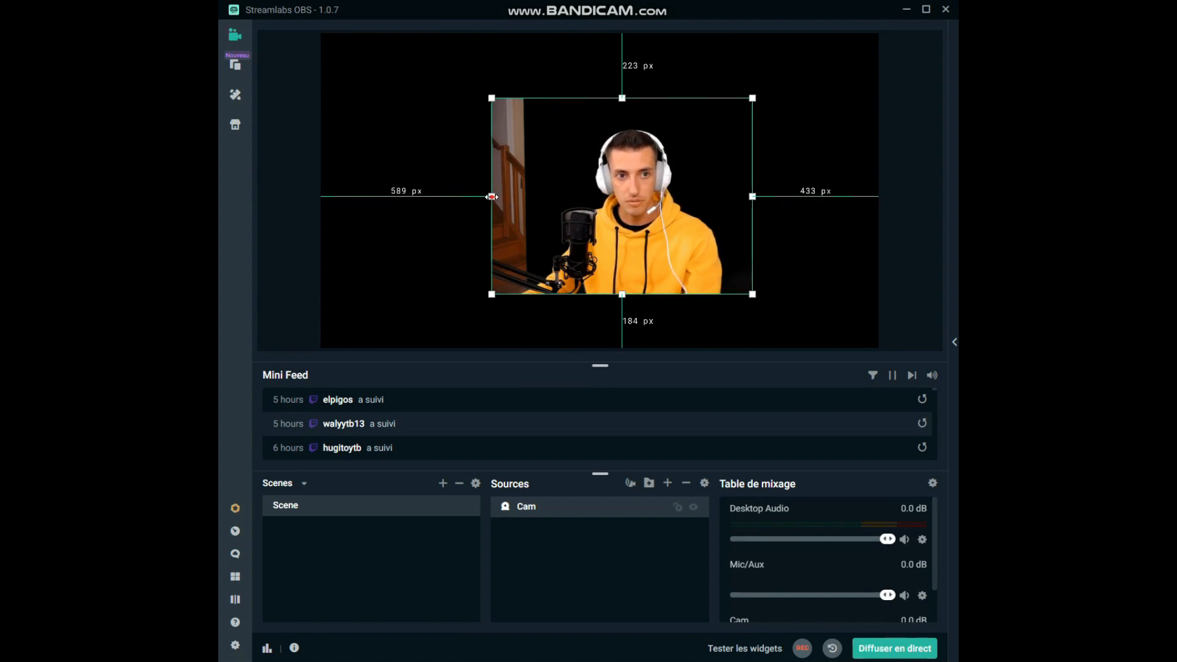
# - Crop the staircase off the Cam source's left side and move the source to the lower-left corner of the canvas
pyautogui.moveTo(489, 198); pyautogui.dragTo(527, 198)
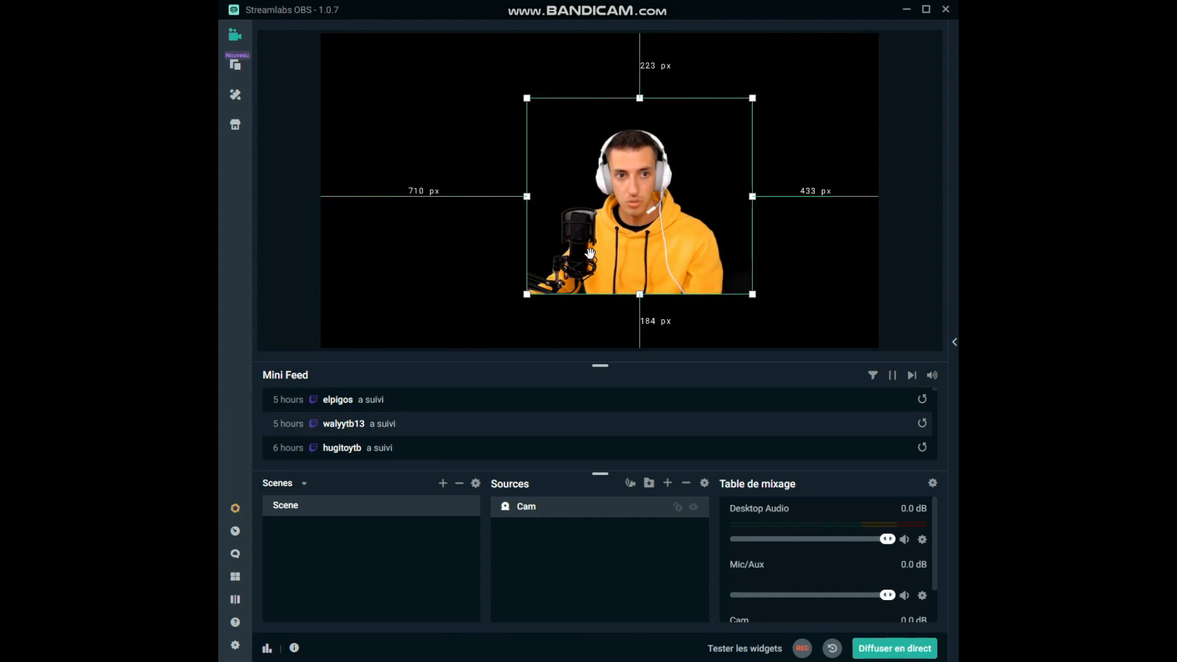
pyautogui.click(832, 261)
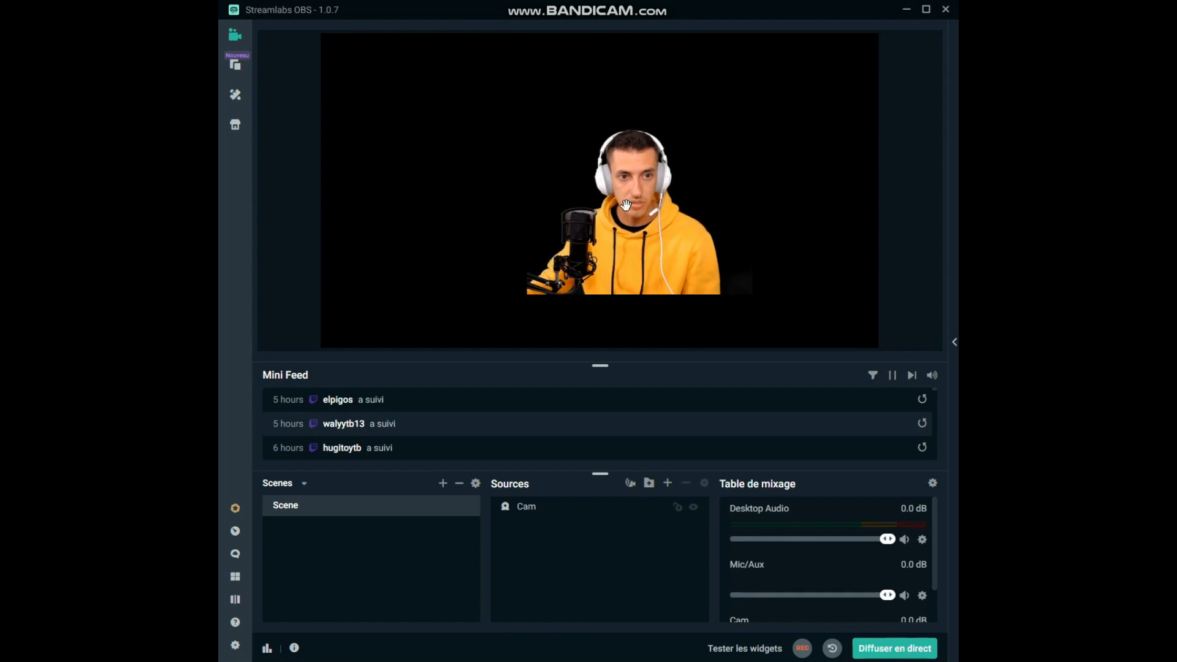
pyautogui.moveTo(654, 225); pyautogui.dragTo(438, 280)
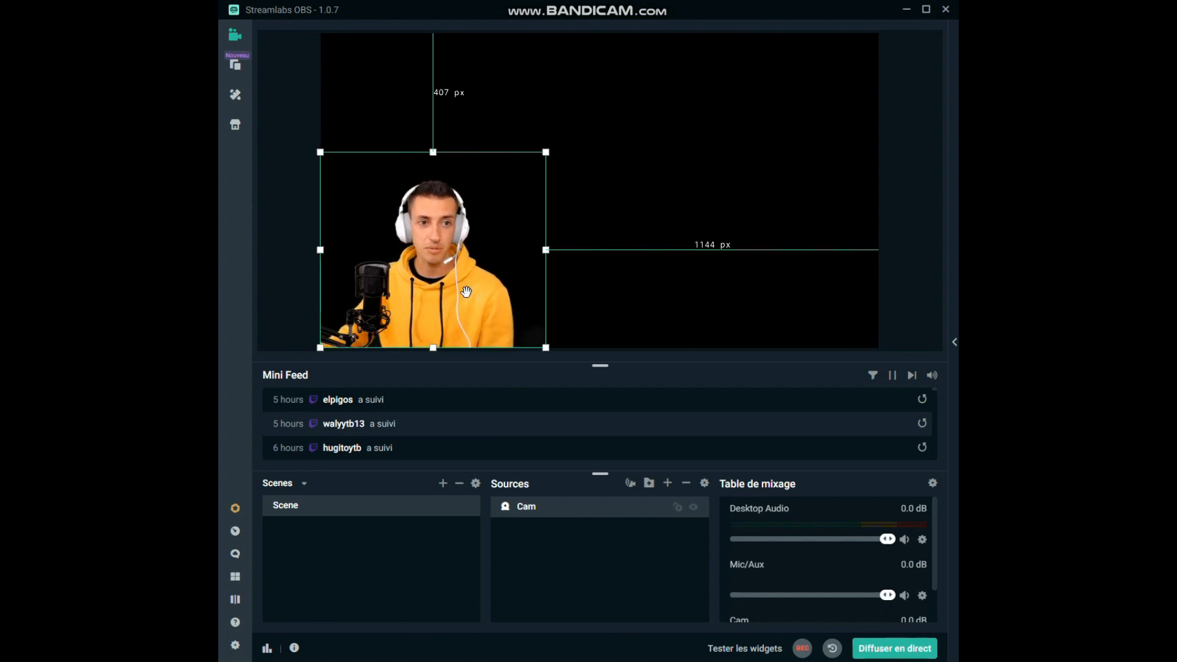
# - Flip the Cam source horizontally and deselect it
pyautogui.rightClick(559, 513)
pyautogui.moveTo(617, 199)
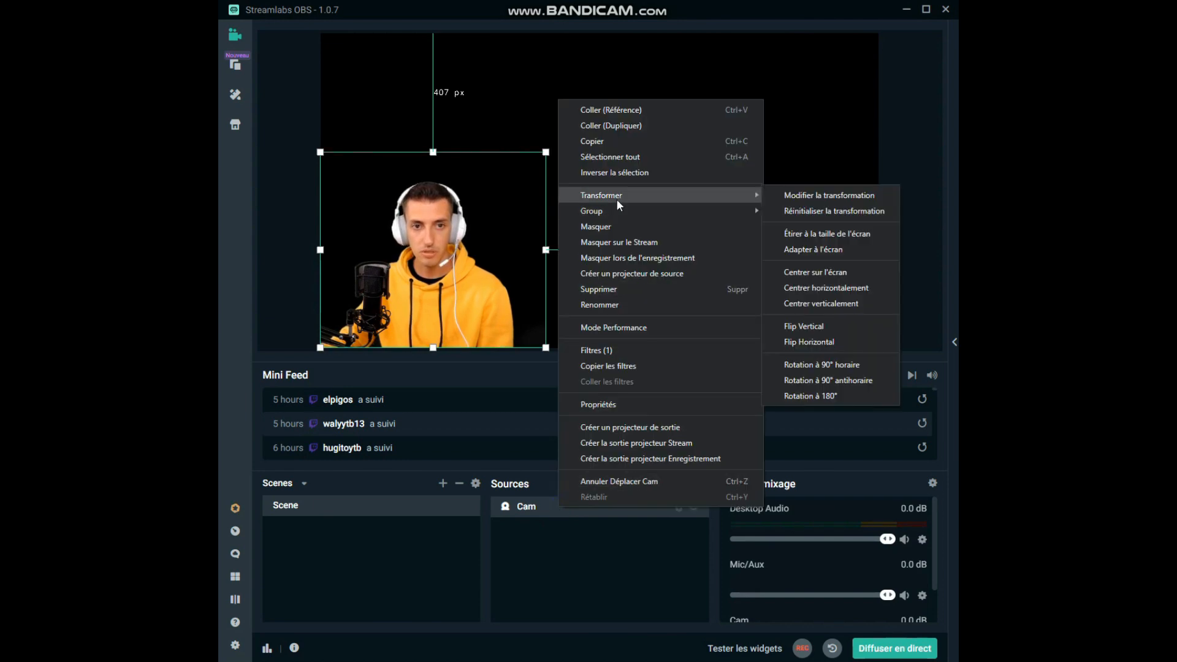
pyautogui.click(822, 343)
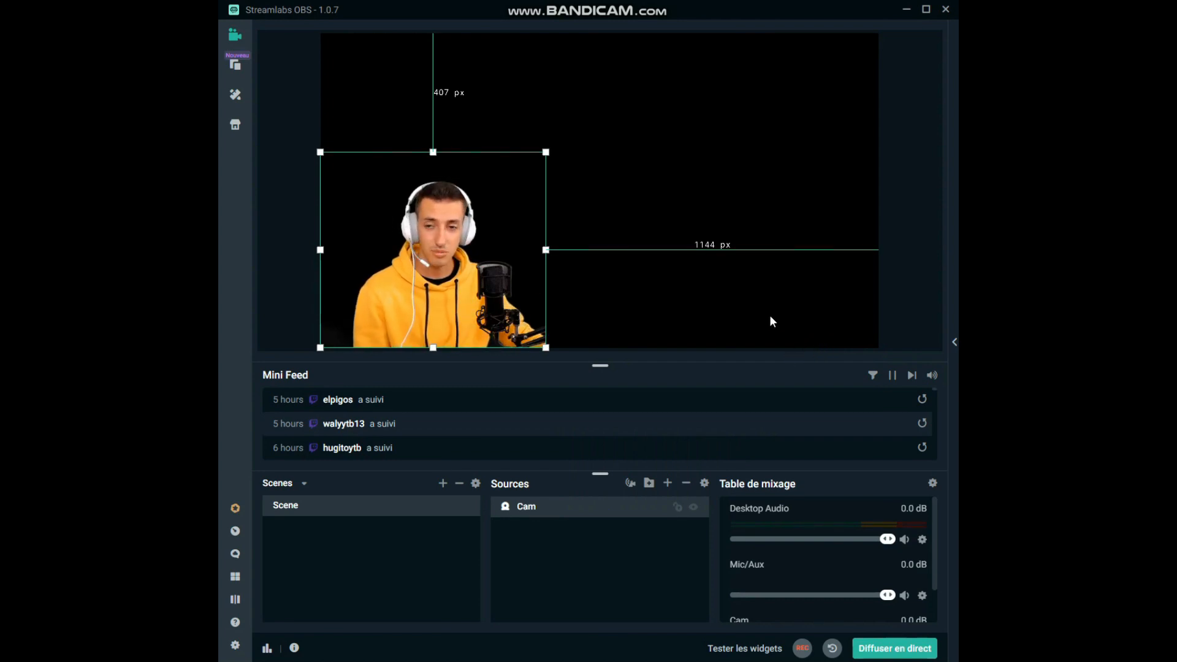
pyautogui.click(661, 296)
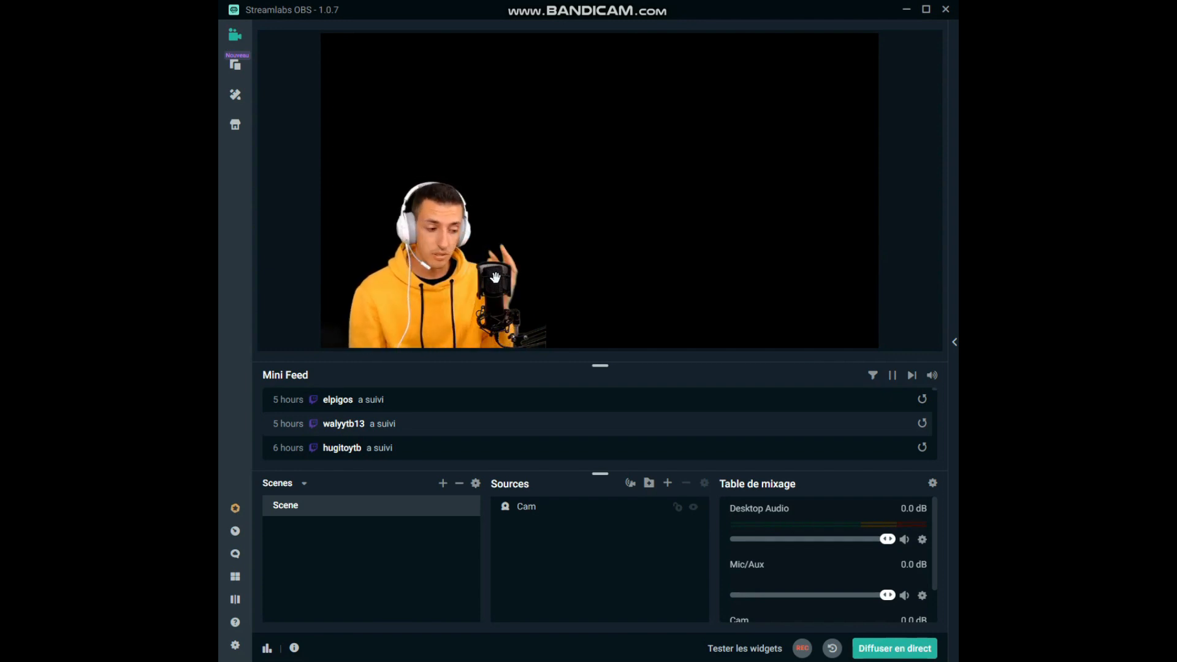
# - Add a new Image source named Fond to the scene
pyautogui.click(669, 484)
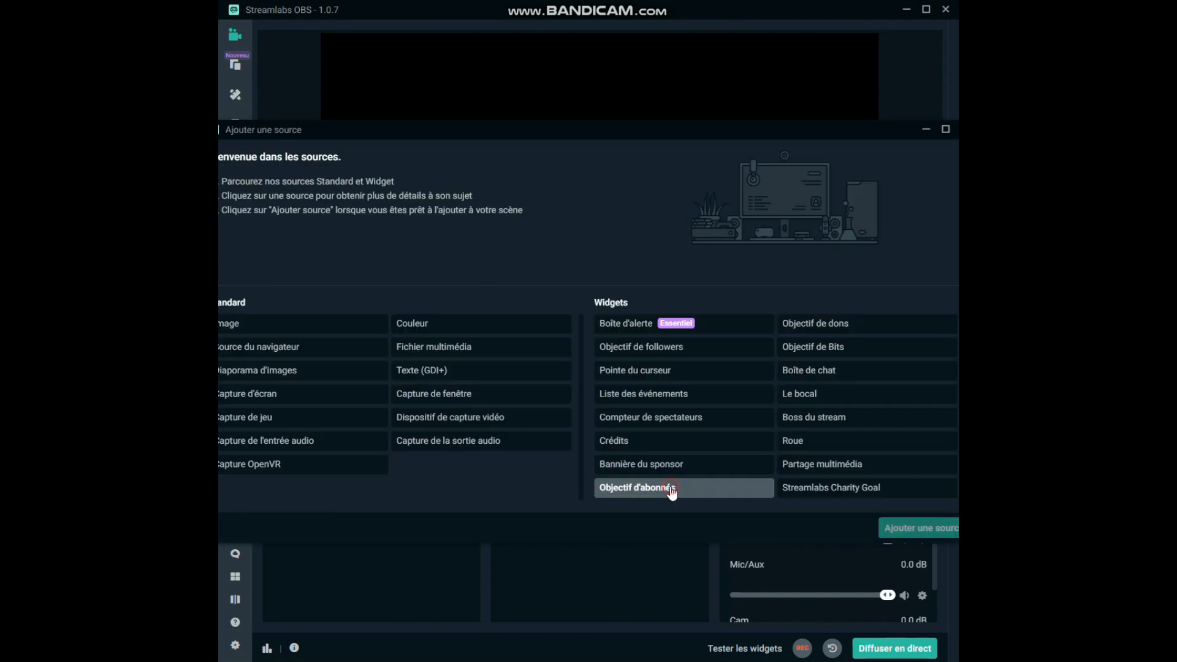
pyautogui.moveTo(333, 132); pyautogui.dragTo(366, 130)
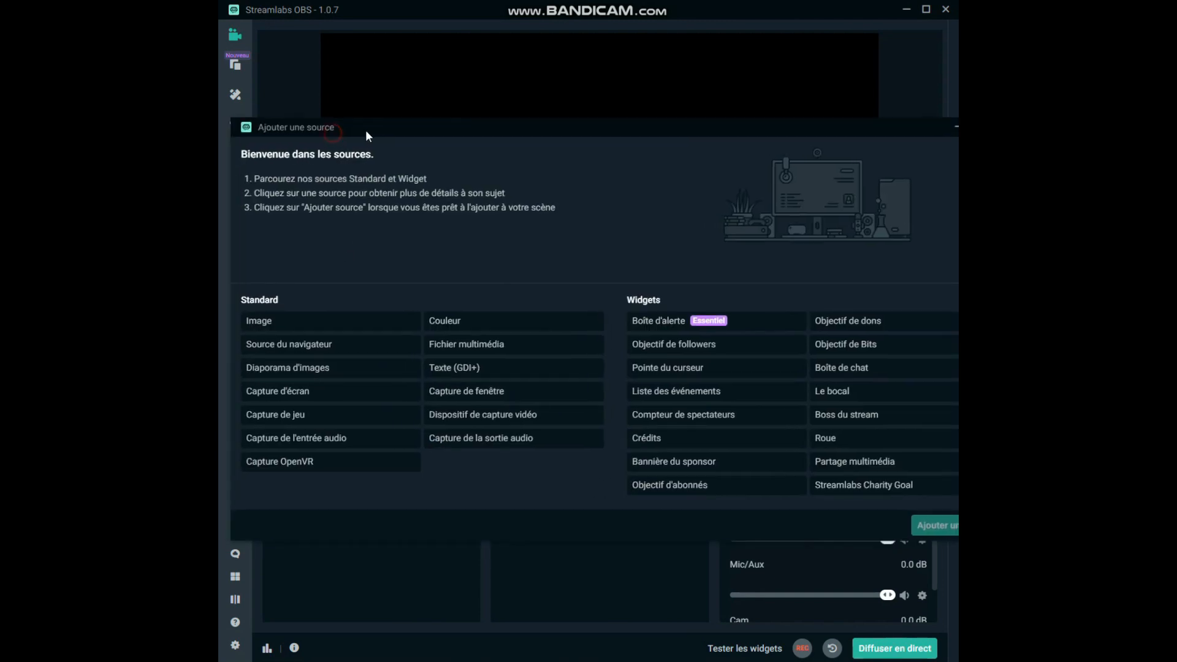
pyautogui.click(289, 325)
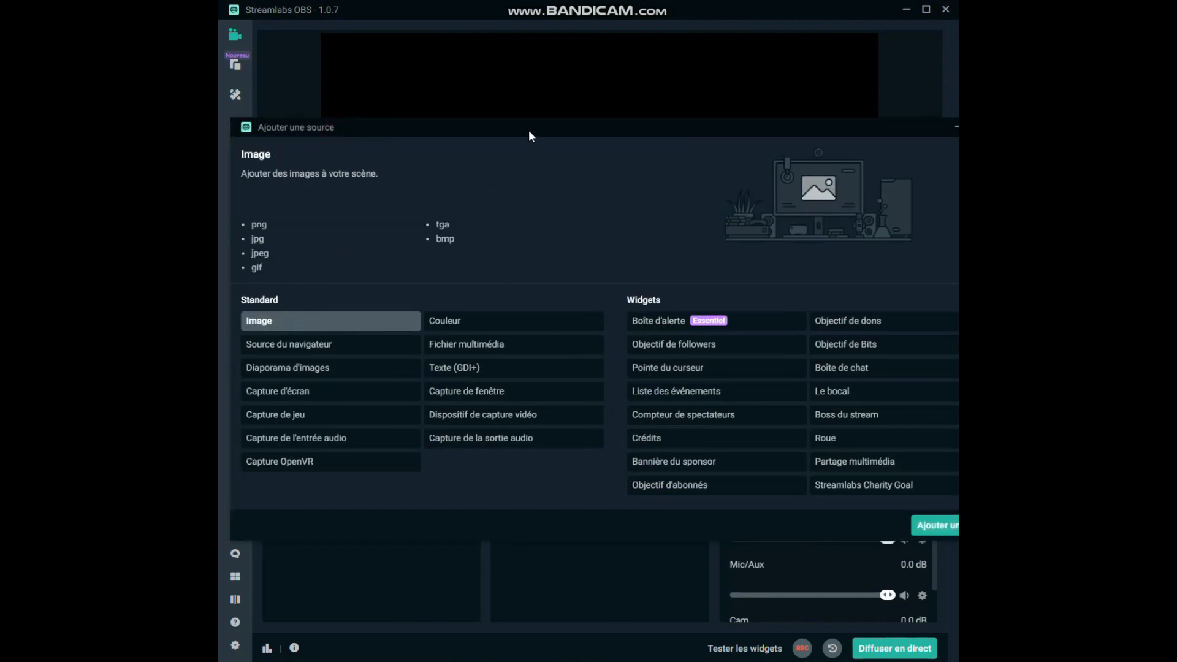
pyautogui.moveTo(528, 130); pyautogui.dragTo(452, 124)
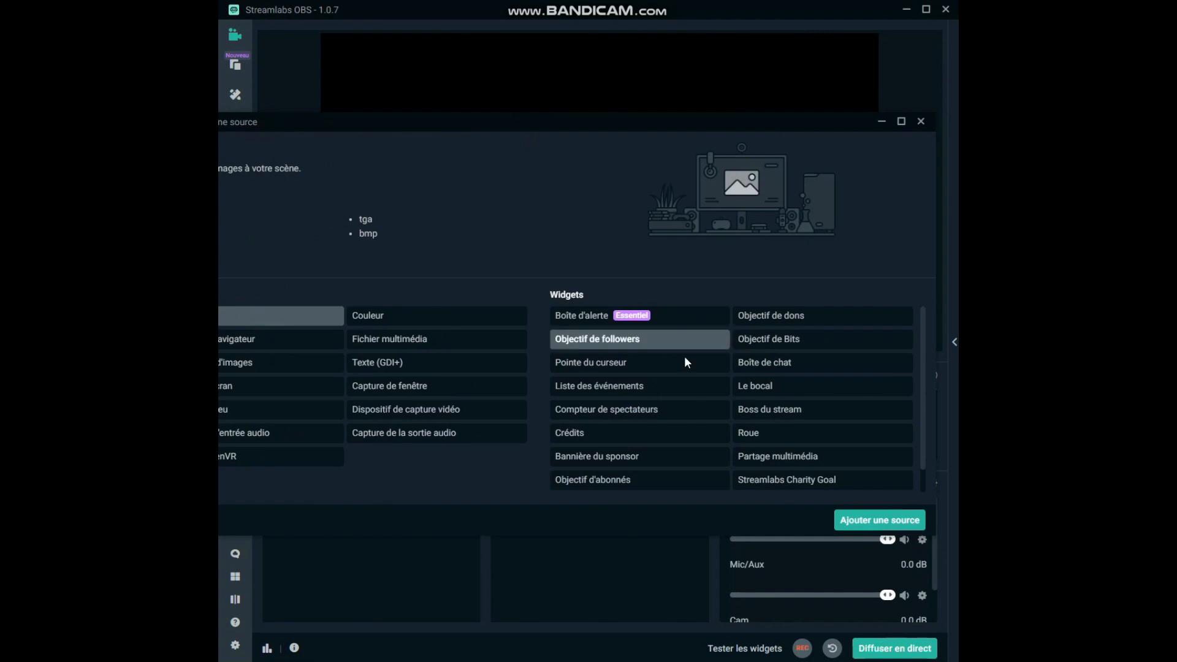
pyautogui.click(875, 526)
pyautogui.doubleClick(464, 308)
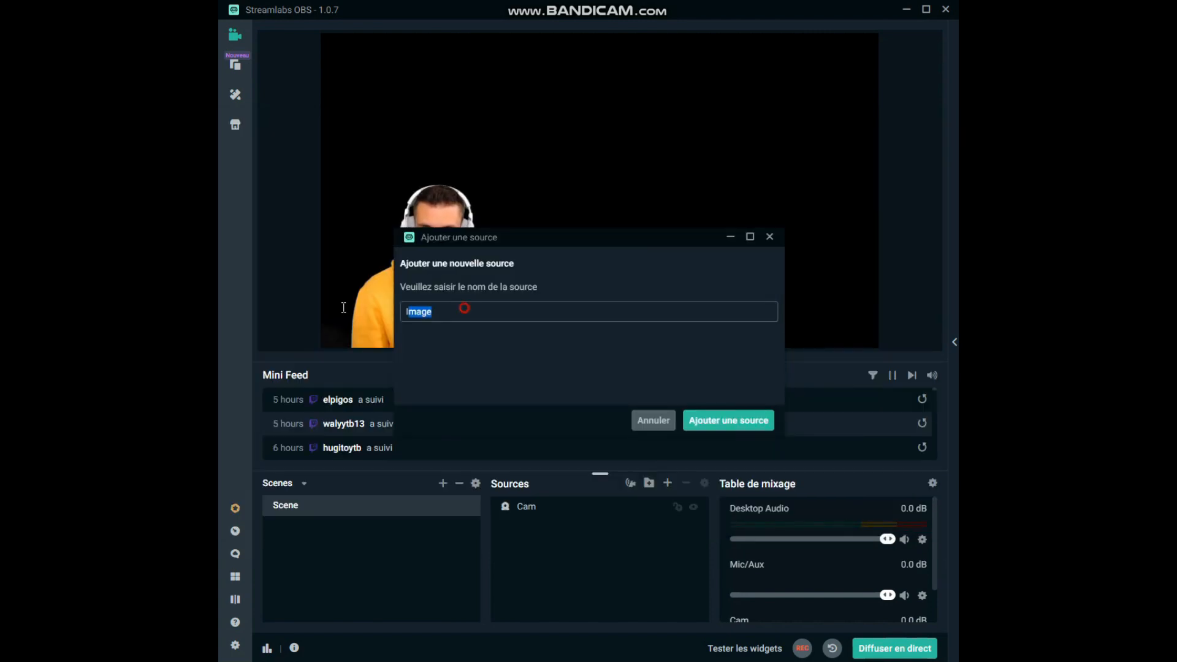
pyautogui.write('F')
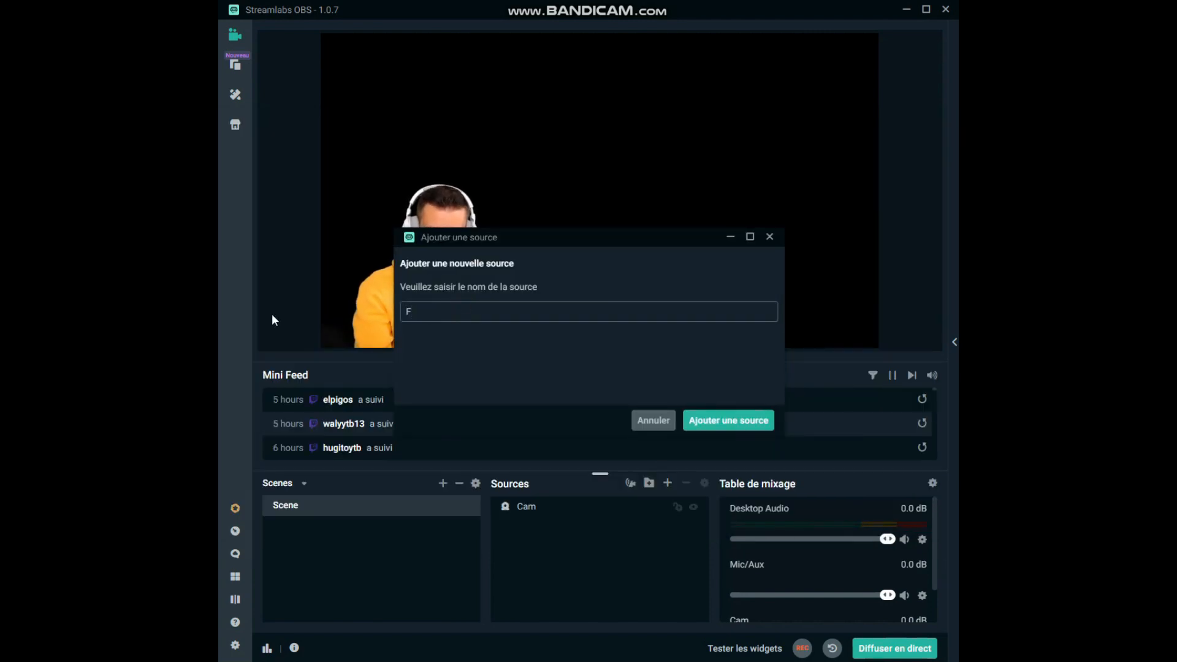
pyautogui.write('ond')
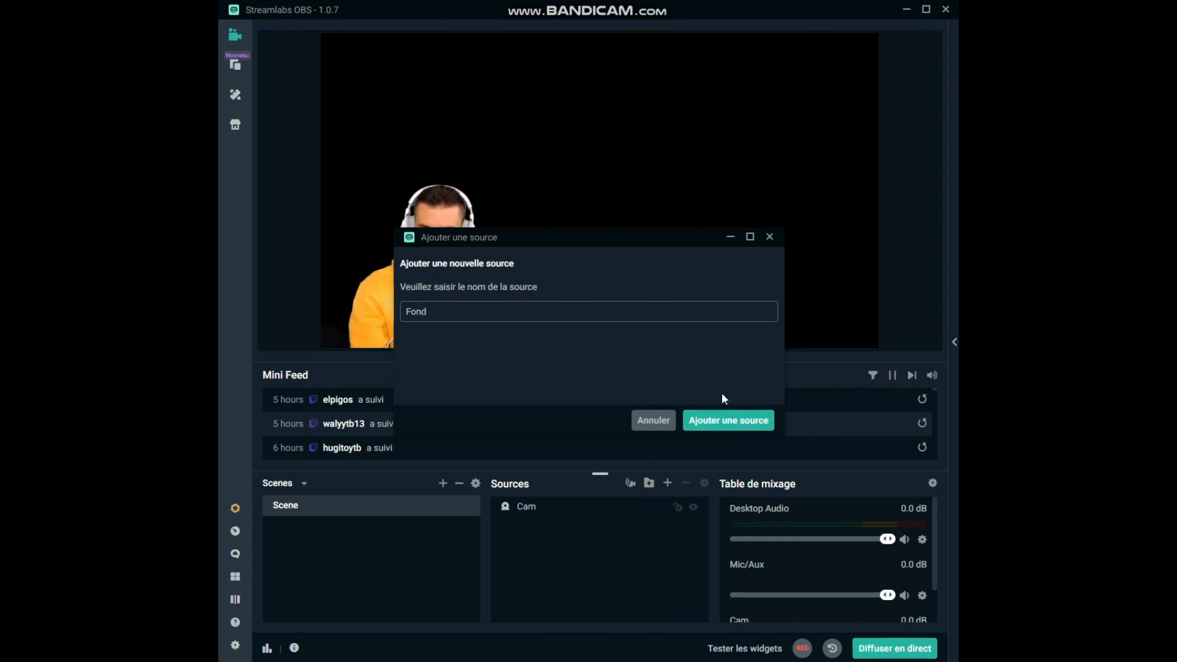
pyautogui.click(733, 424)
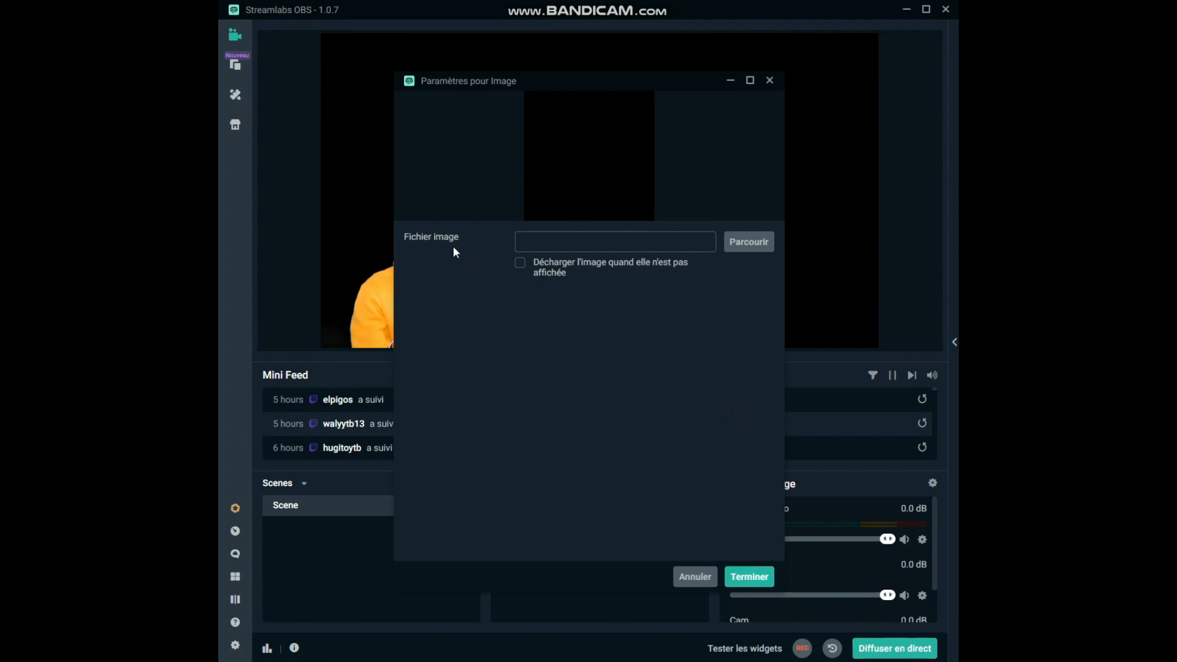
# - Load New Project (2).jpg from the desktop as the Fond source's image file and finish its settings
pyautogui.click(750, 243)
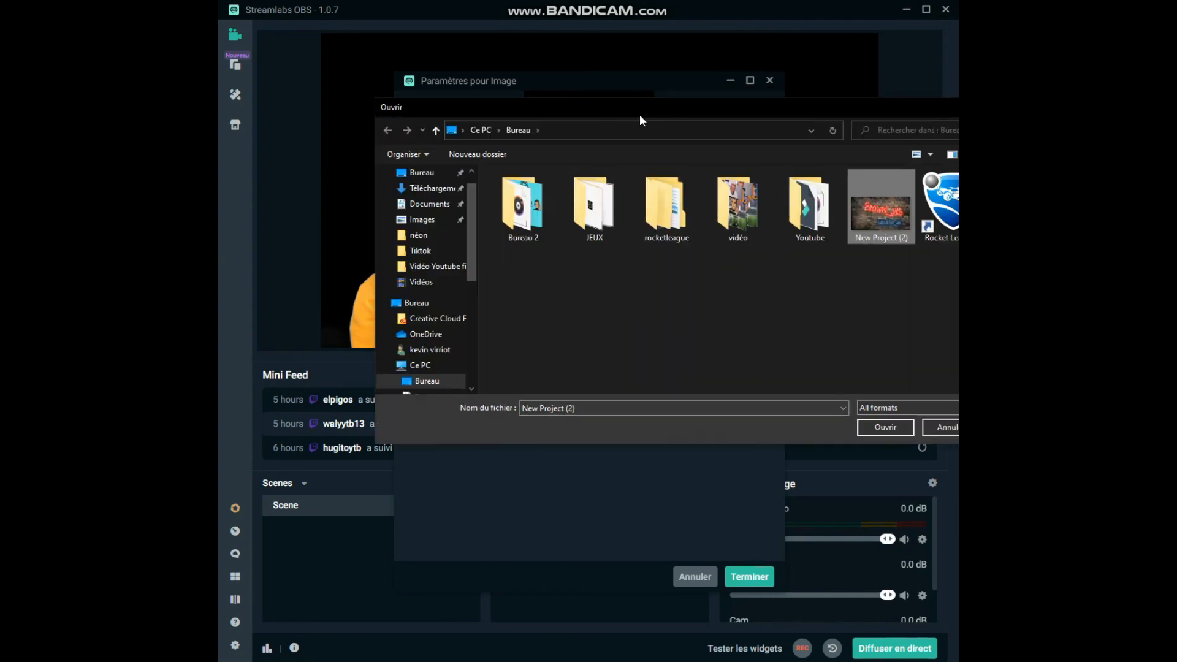
pyautogui.moveTo(639, 114); pyautogui.dragTo(568, 152)
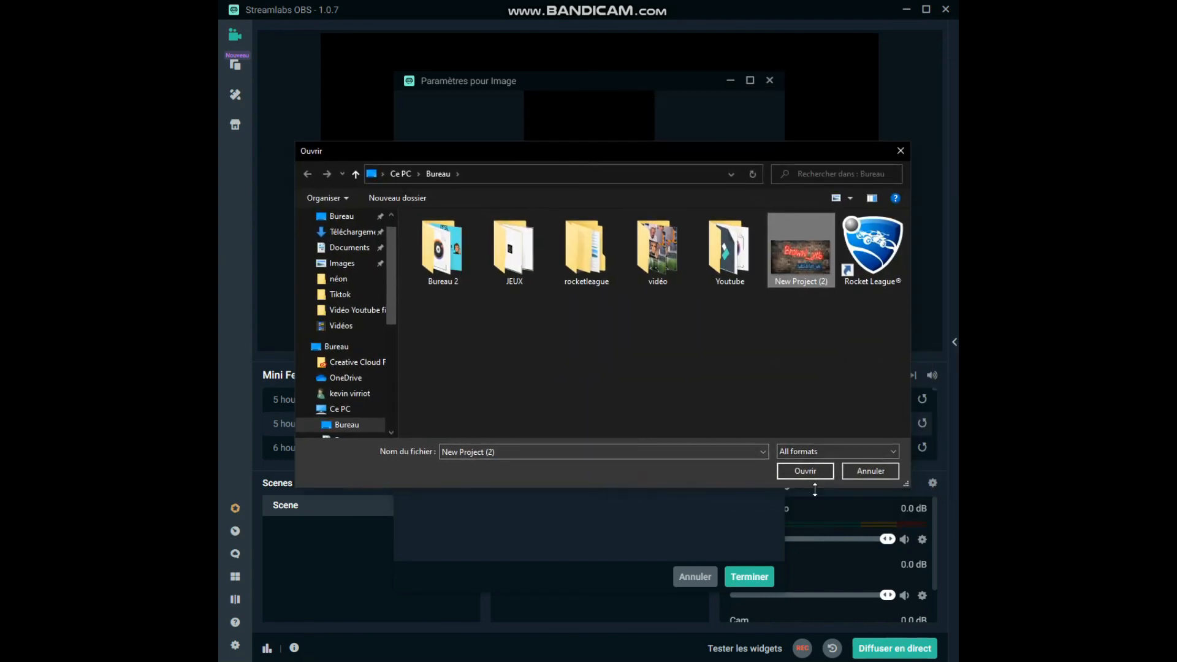
pyautogui.click(806, 472)
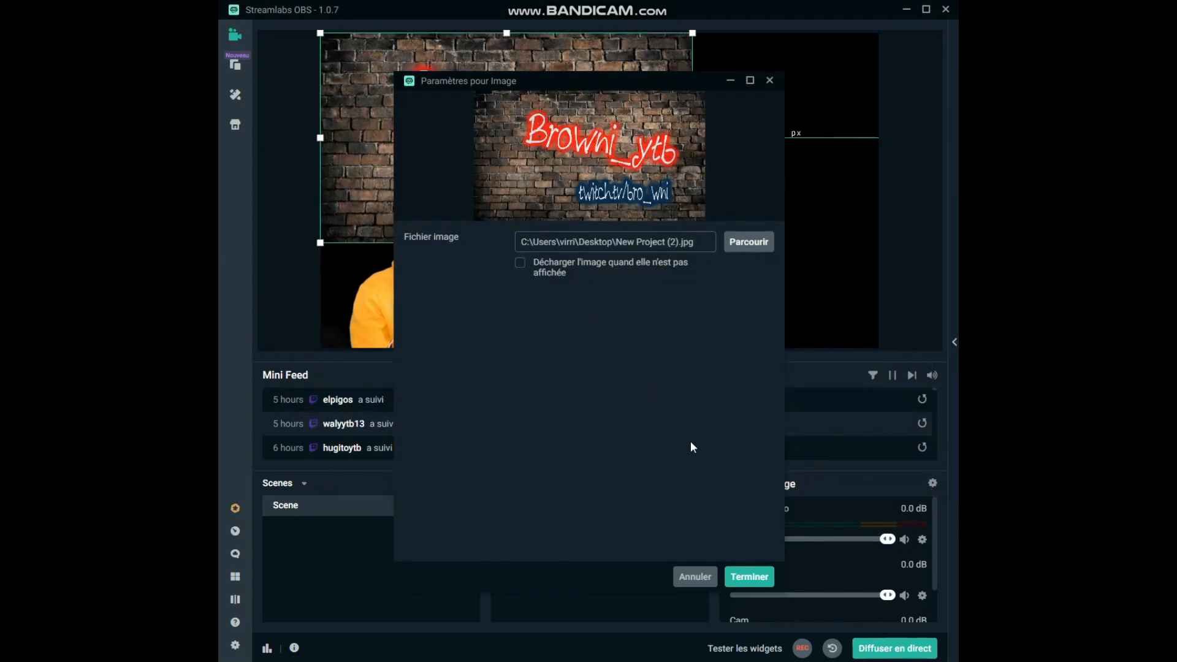
pyautogui.click(746, 587)
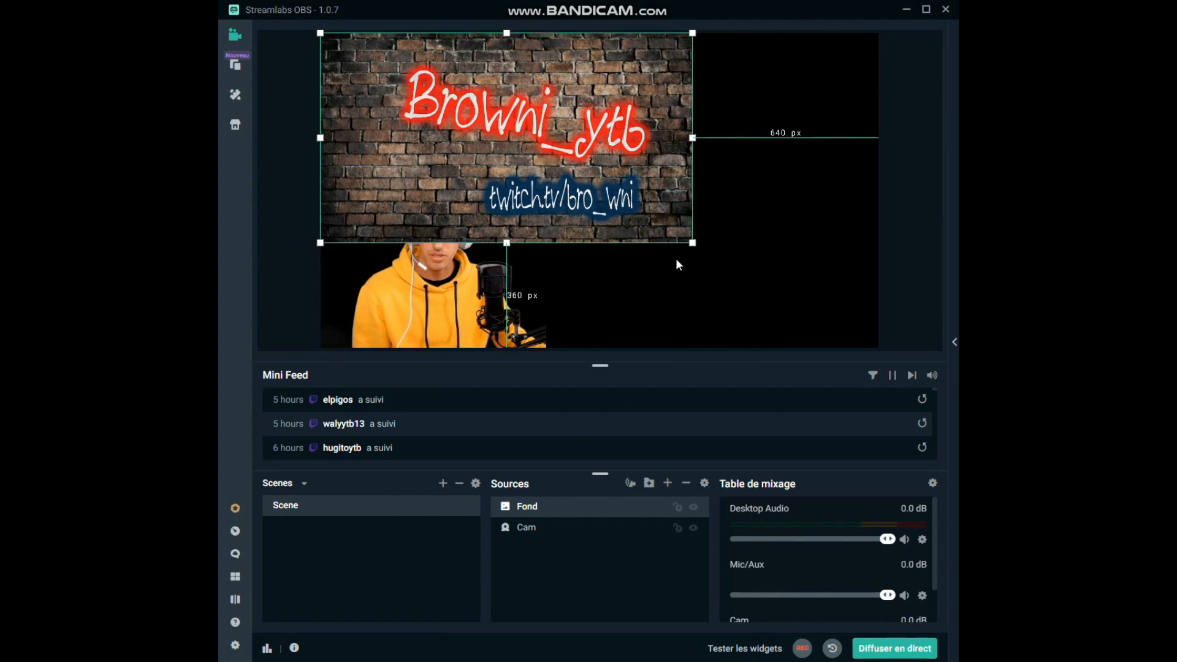
# - Enlarge the Fond image to cover the whole canvas and place the Cam source above Fond in the source order
pyautogui.moveTo(693, 242); pyautogui.dragTo(883, 351)
pyautogui.click(551, 551)
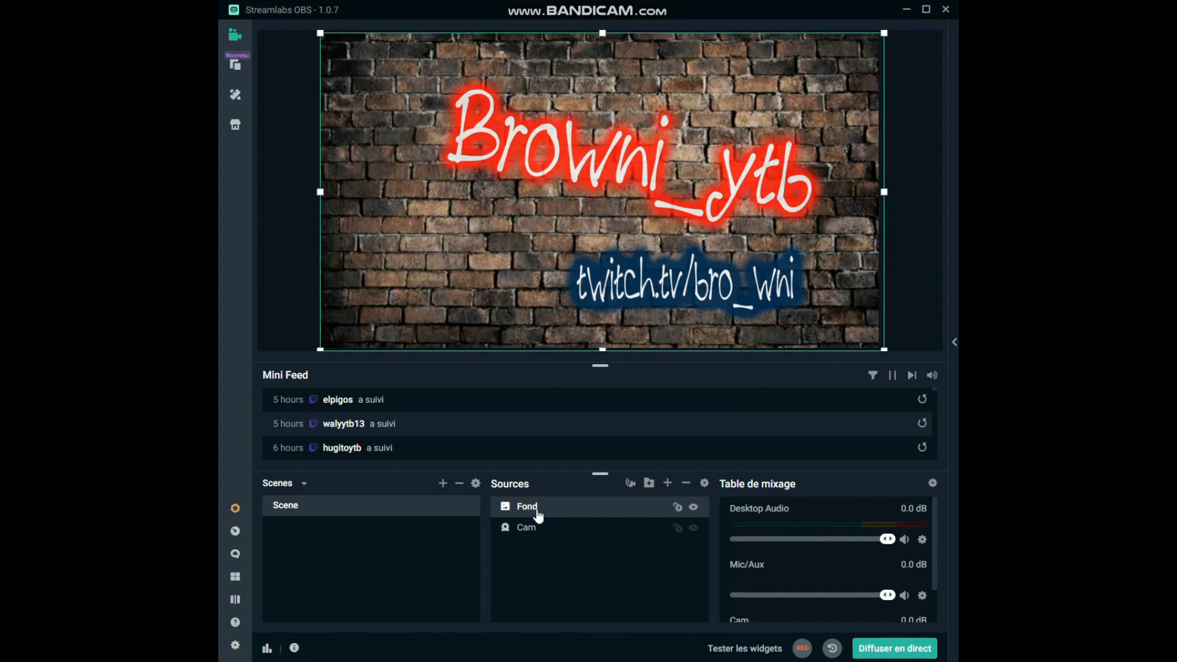
pyautogui.moveTo(526, 531); pyautogui.dragTo(526, 504)
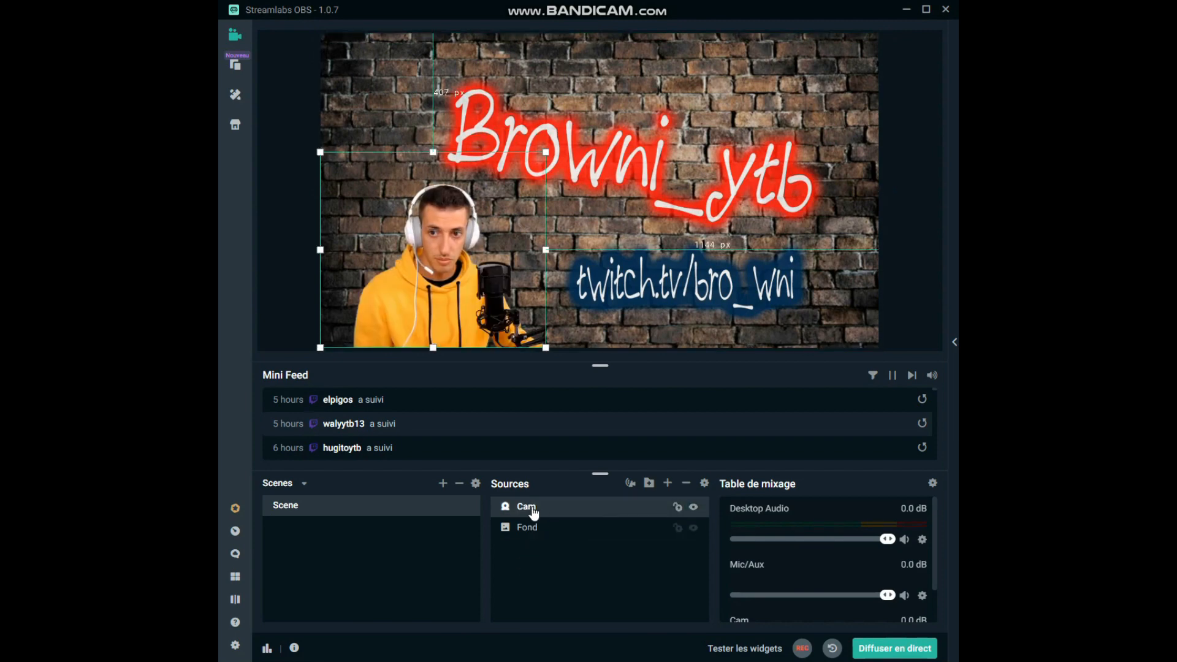